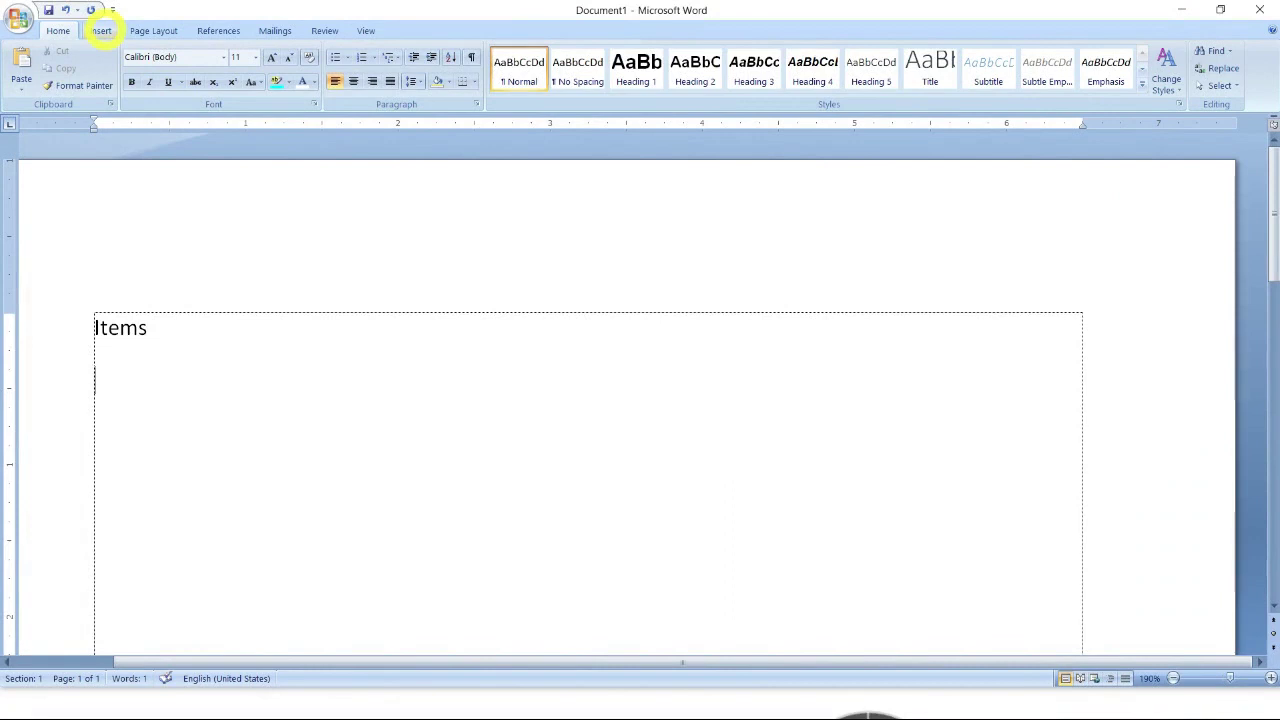
# - Insert a table with five columns and two rows below the Items heading
pyautogui.click(103, 31)
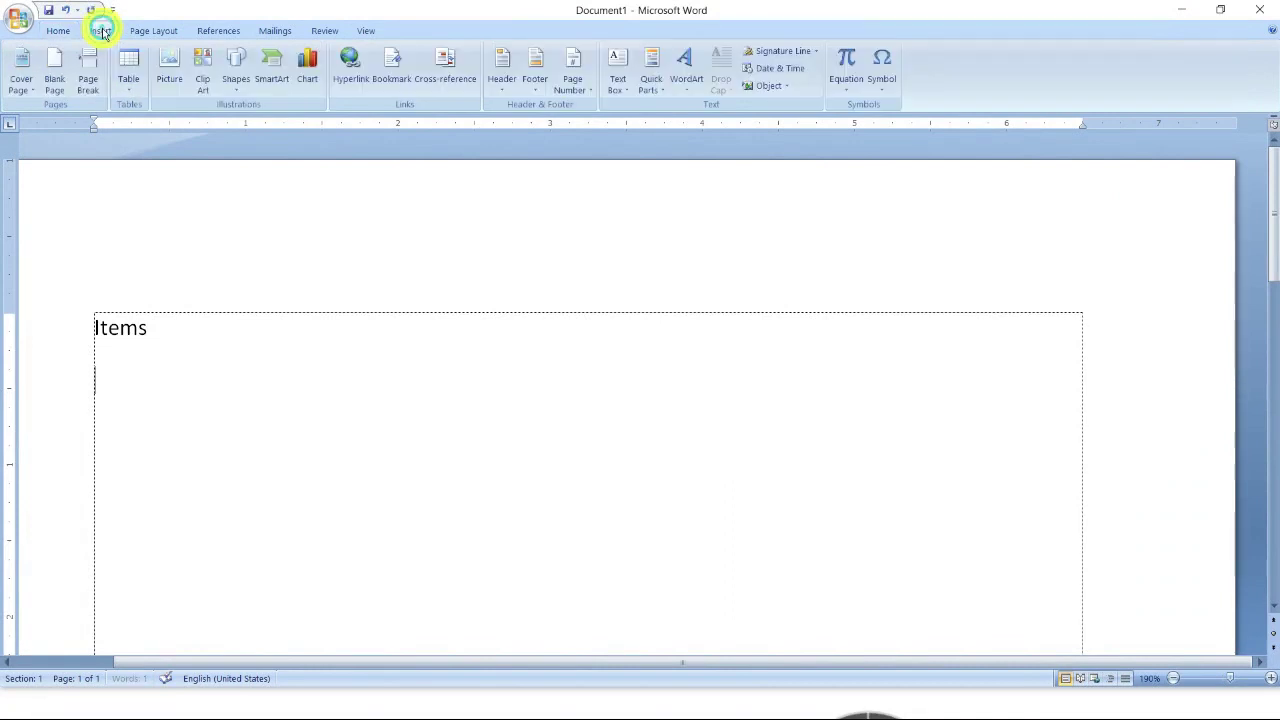
pyautogui.click(128, 82)
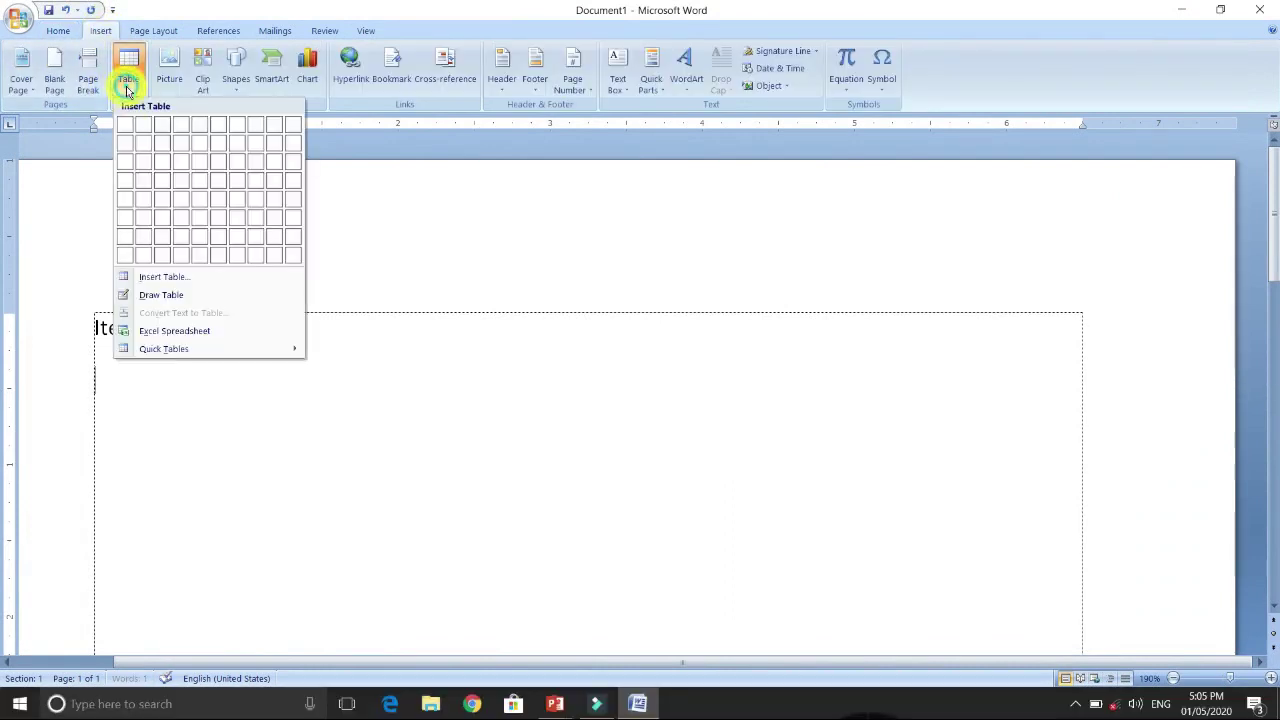
pyautogui.click(200, 141)
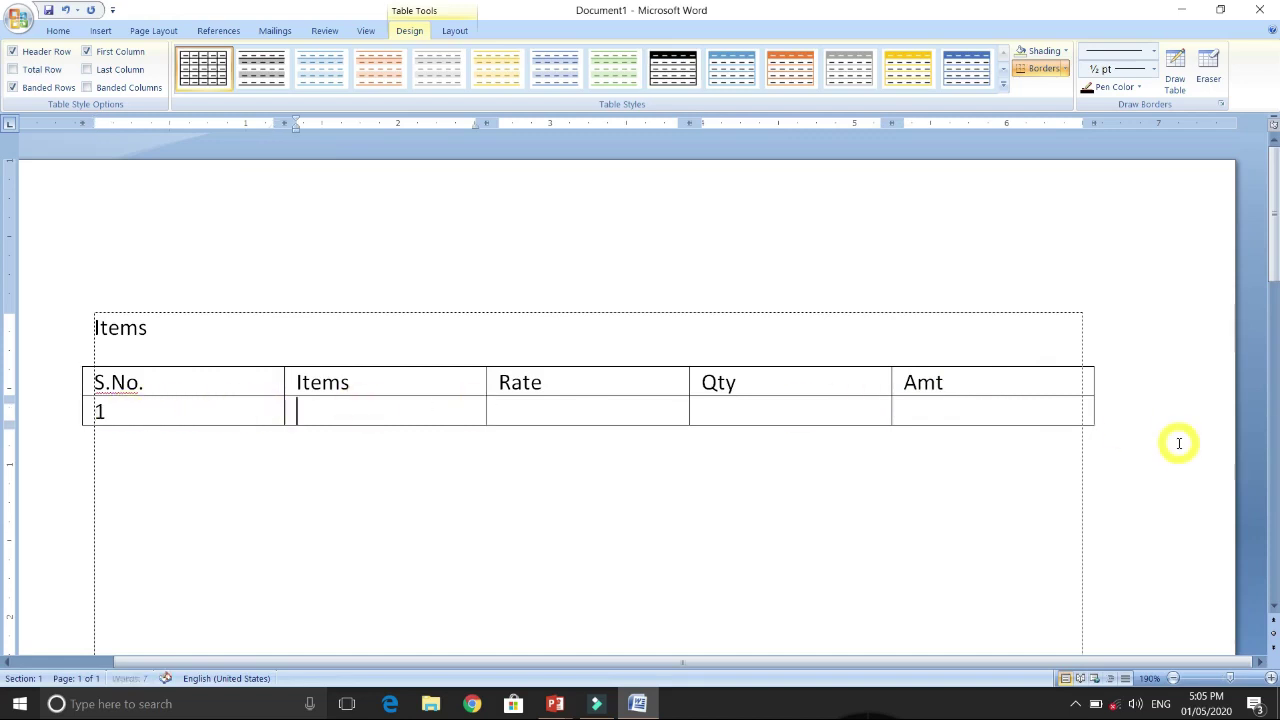
# - Complete the first item row with Monitor, rate 4000, quantity 2 and amount 8000, and add a new row
pyautogui.write('Monitor')
pyautogui.press('Tab')
pyautogui.write('4000')
pyautogui.press('Tab')
pyautogui.write('2')
pyautogui.press('Tab')
pyautogui.write('8000')
pyautogui.press('Tab')
# - Fill in item row 2 with Mouse, rate 300, quantity 3 and amount 900, and add a new row
pyautogui.write('2M')
pyautogui.press('BackSpace')
pyautogui.press('Tab')
pyautogui.write('Mouse')
pyautogui.press('Tab')
pyautogui.write('3')
pyautogui.press('Tab')
pyautogui.write('900')
pyautogui.press('Tab')
# - Fill in item row 3 with Keyboard, rate 400, quantity 4 and amount 1200, and add a new row
pyautogui.write('3')
pyautogui.press('Tab')
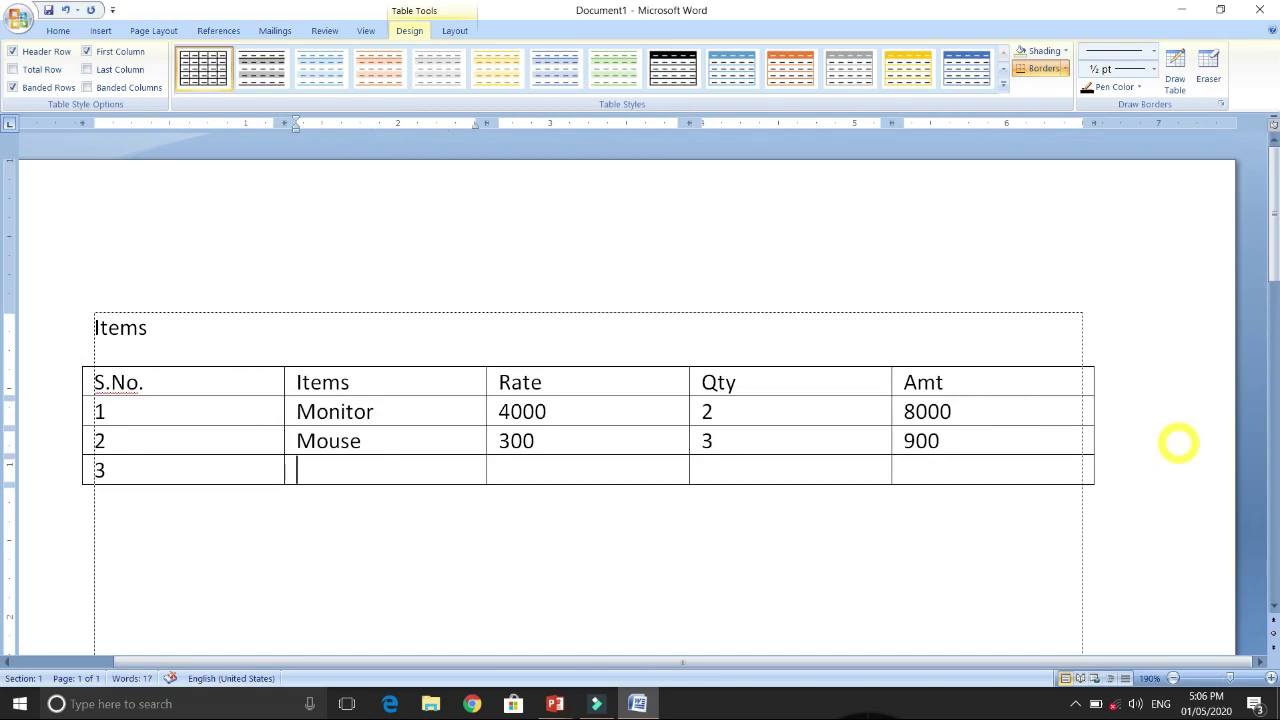
pyautogui.write('300')
pyautogui.press('Tab')
pyautogui.write('4\t1200')
pyautogui.press('Tab')
# - Fill in item row 4 with CD, rate 10, quantity 100 and amount 1000, and add a new row
pyautogui.write('4')
pyautogui.press('Tab')
pyautogui.write('CD\t10')
pyautogui.press('Tab')
pyautogui.write('100')
pyautogui.press('Tab')
pyautogui.write('1000')
pyautogui.press('Tab')
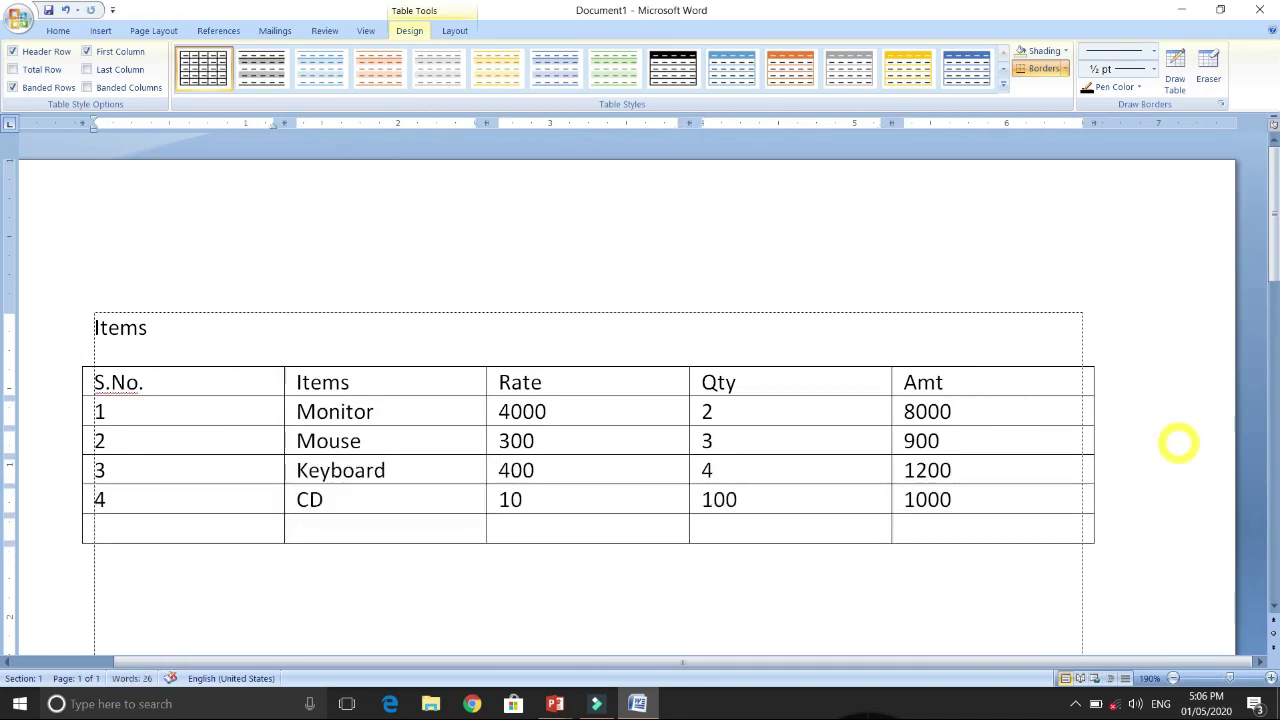
# - Fill in item row 5 with DVDs, rate 15, quantity 50 and amount 750
pyautogui.write('DVDs')
pyautogui.press('Tab')
pyautogui.write('15')
pyautogui.press('Tab')
pyautogui.write('50')
pyautogui.press('Tab')
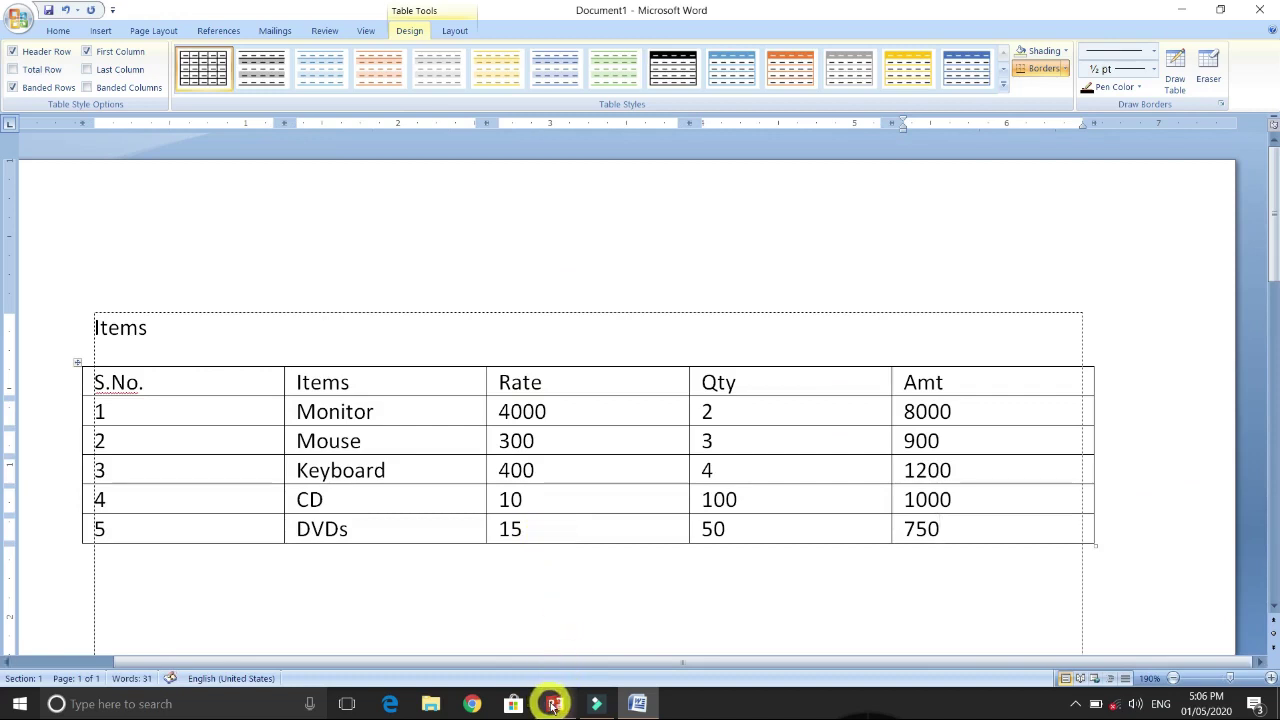
# - Center the Items heading above the table, make it bold and increase its font size
pyautogui.moveTo(553, 704)
pyautogui.click(625, 650)
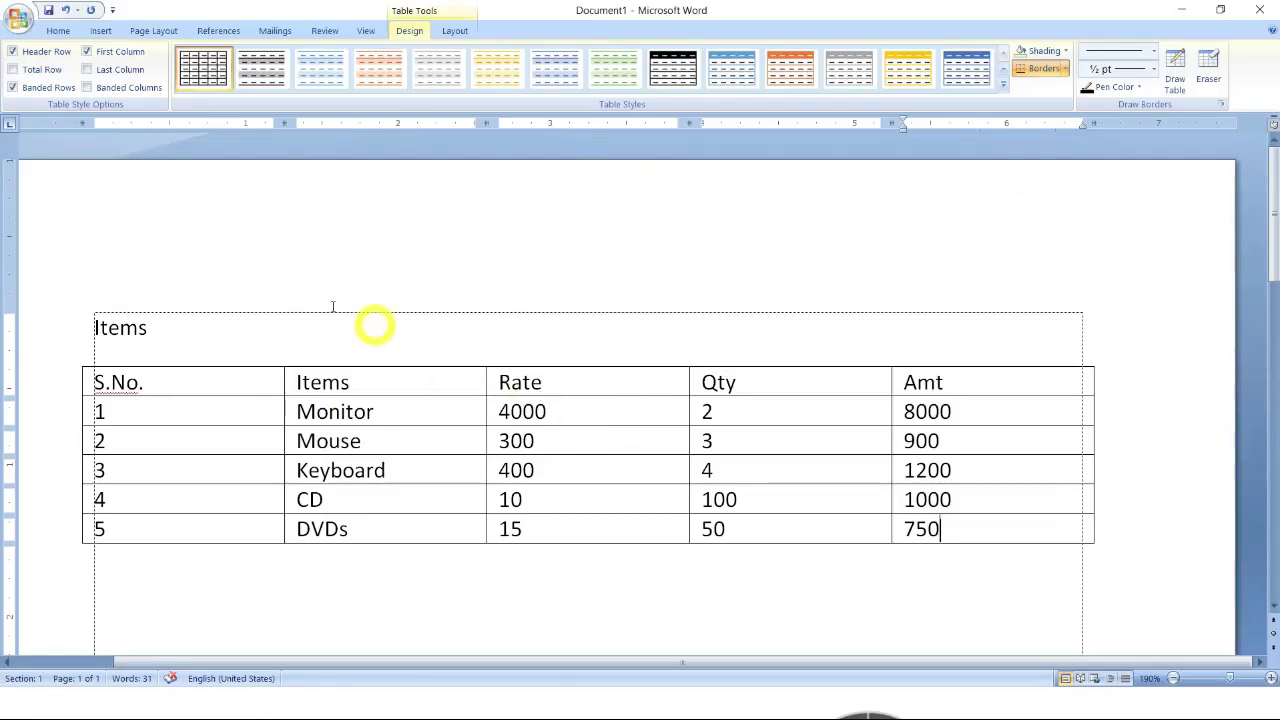
pyautogui.moveTo(82, 327); pyautogui.dragTo(155, 332)
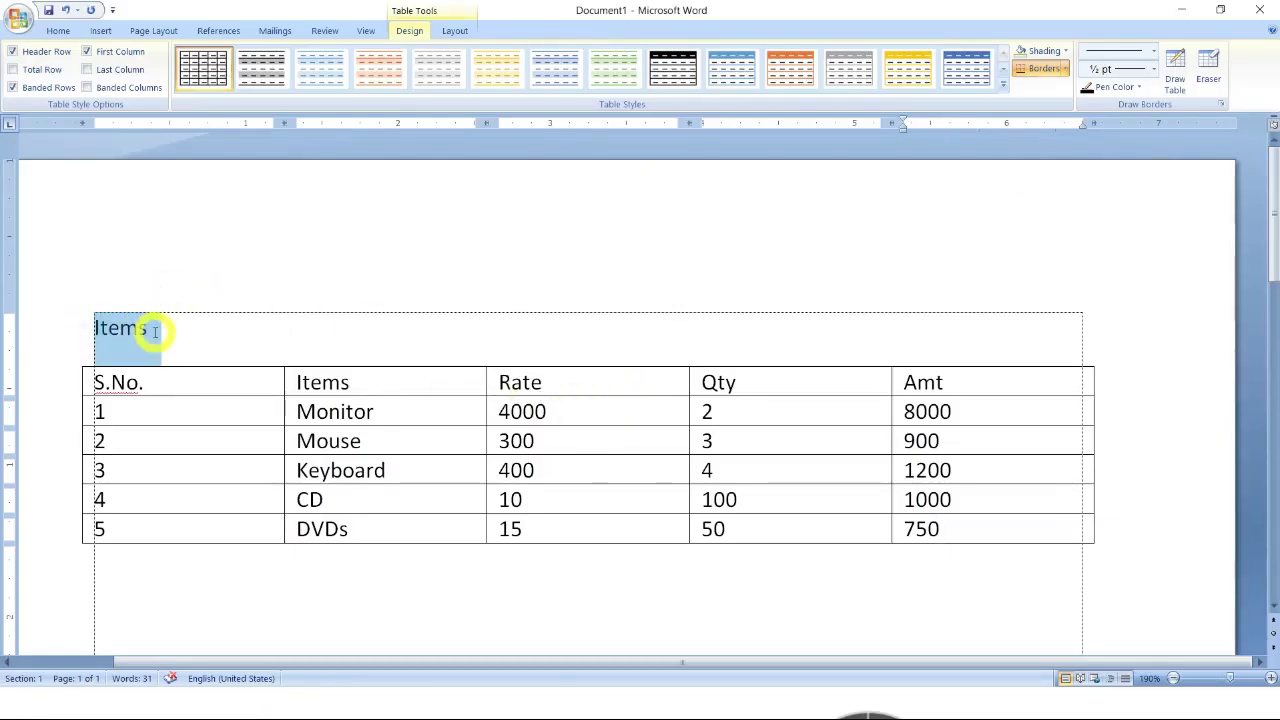
pyautogui.hotkey('ctrl', 'e')
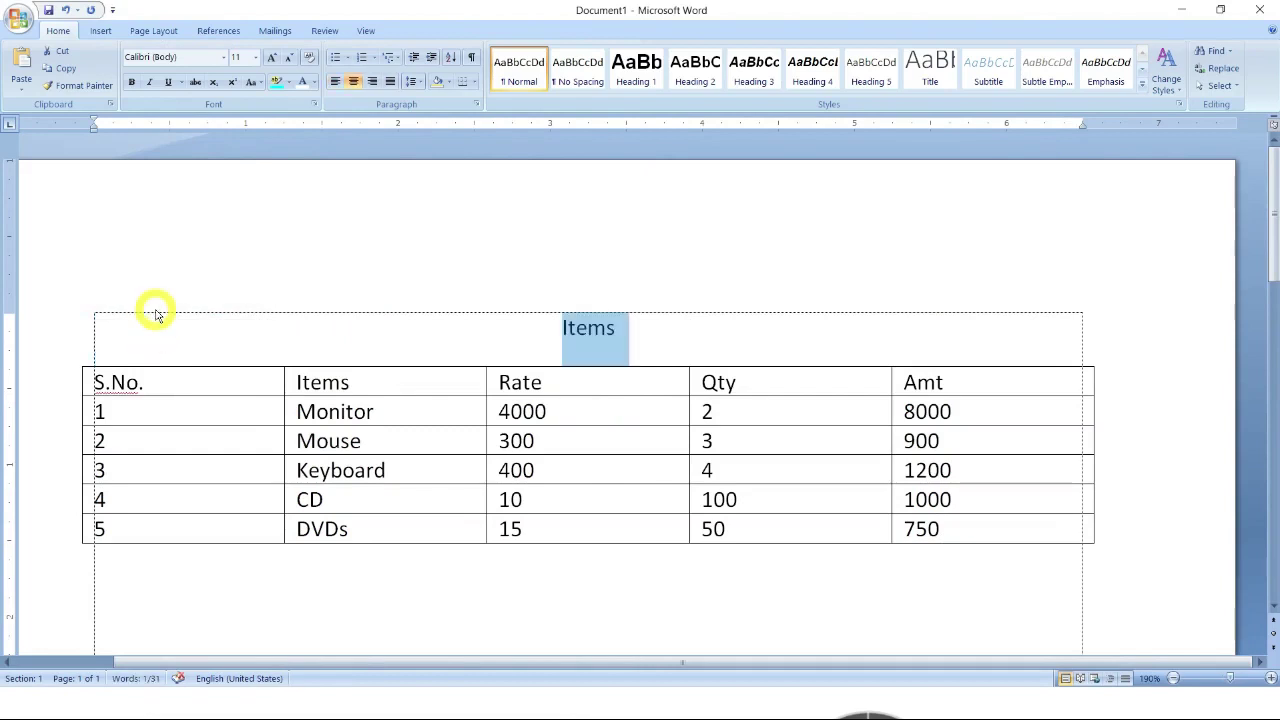
pyautogui.hotkey('ctrl', ']')
pyautogui.hotkey('ctrl', ']')
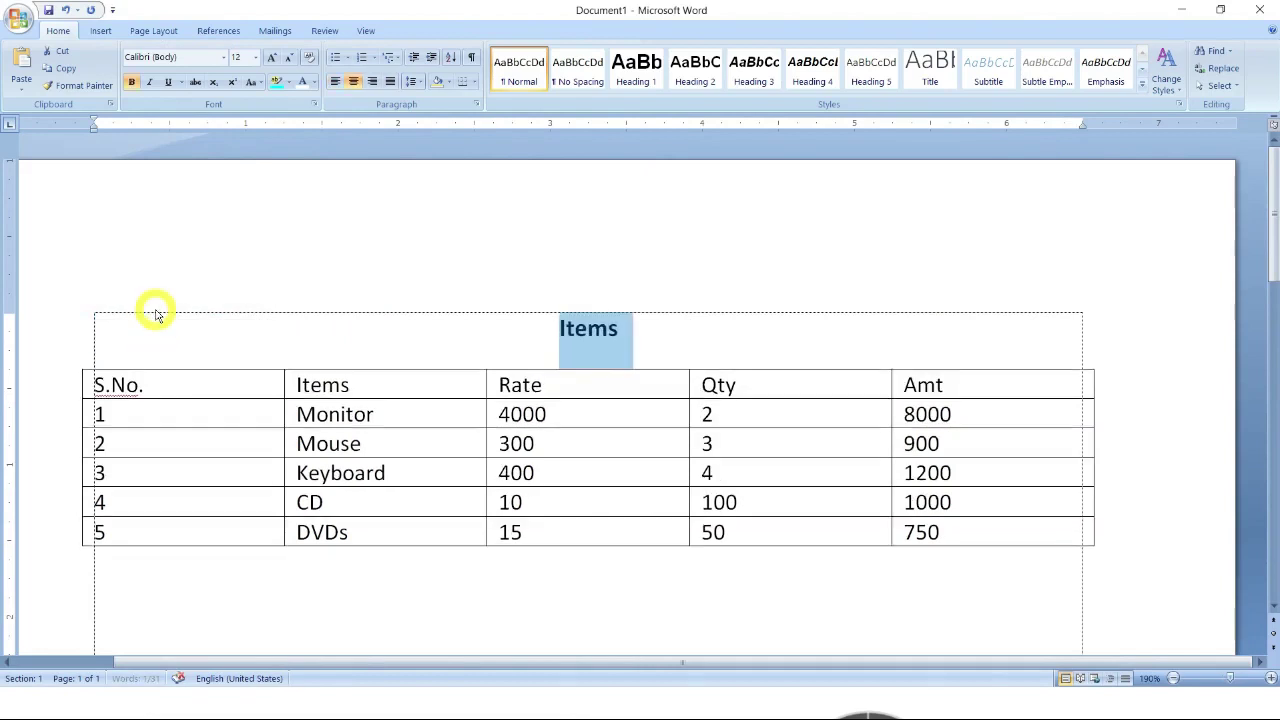
# - Make the table's header row text bold and center it
pyautogui.moveTo(191, 391); pyautogui.dragTo(931, 385)
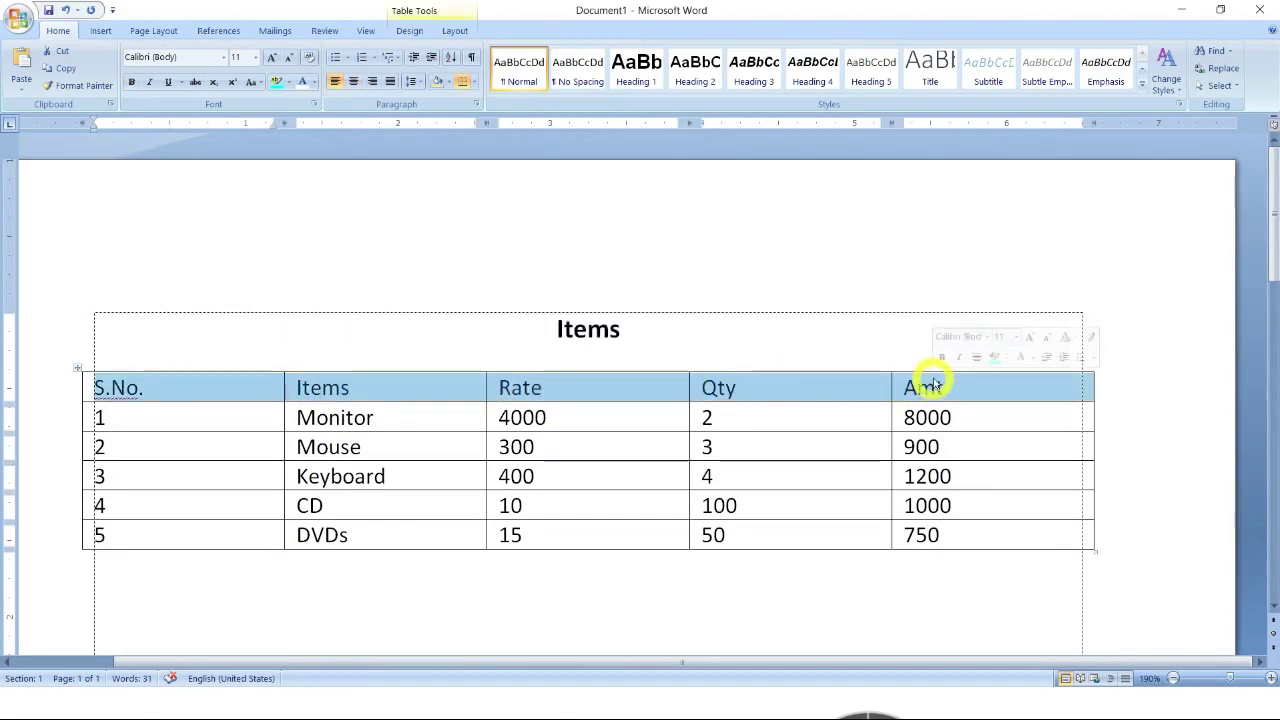
pyautogui.hotkey('ctrl', 'b')
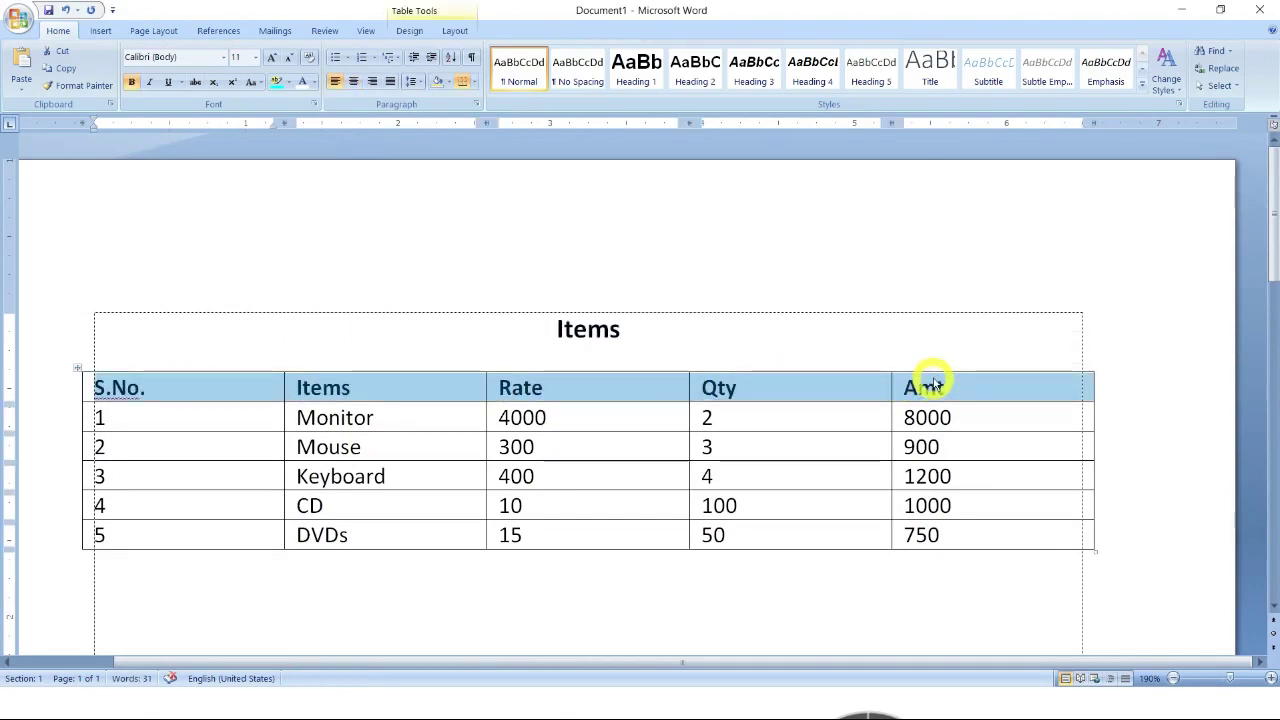
pyautogui.hotkey('ctrl', 'e')
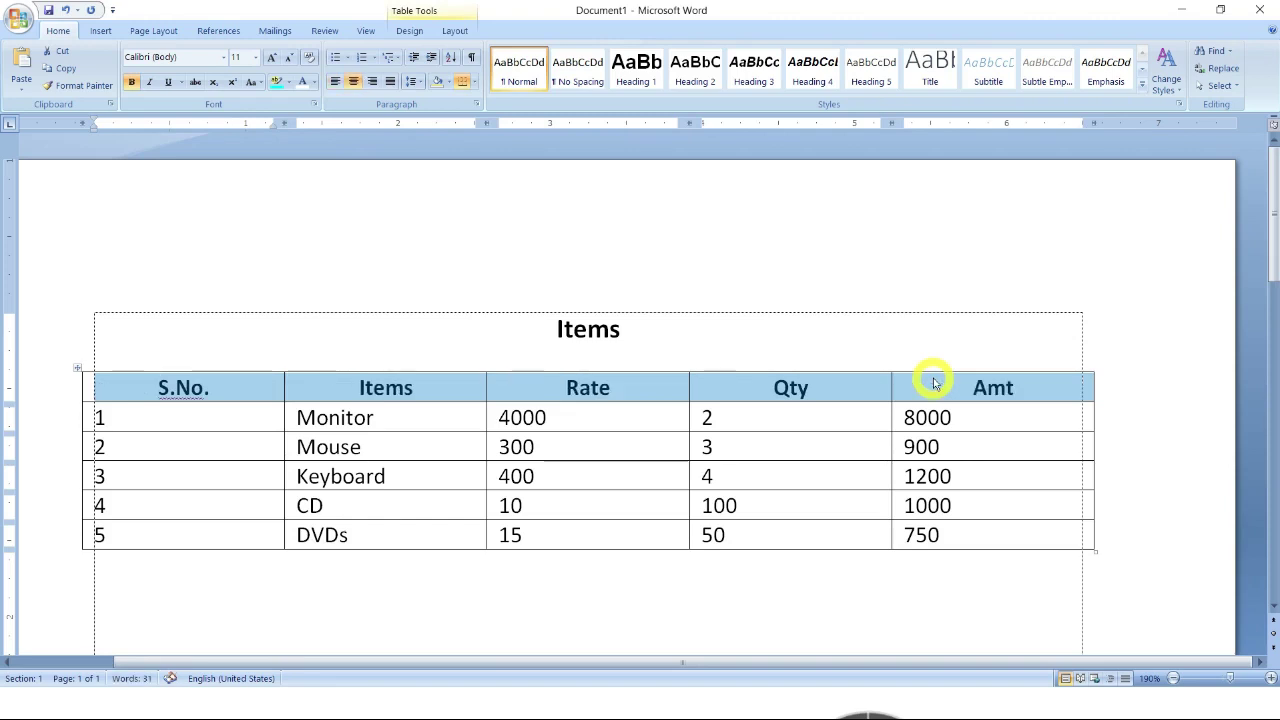
# - Extend the Monitor entry to read Monitor : Samsung 17", Model No. : 12345678
pyautogui.click(212, 415)
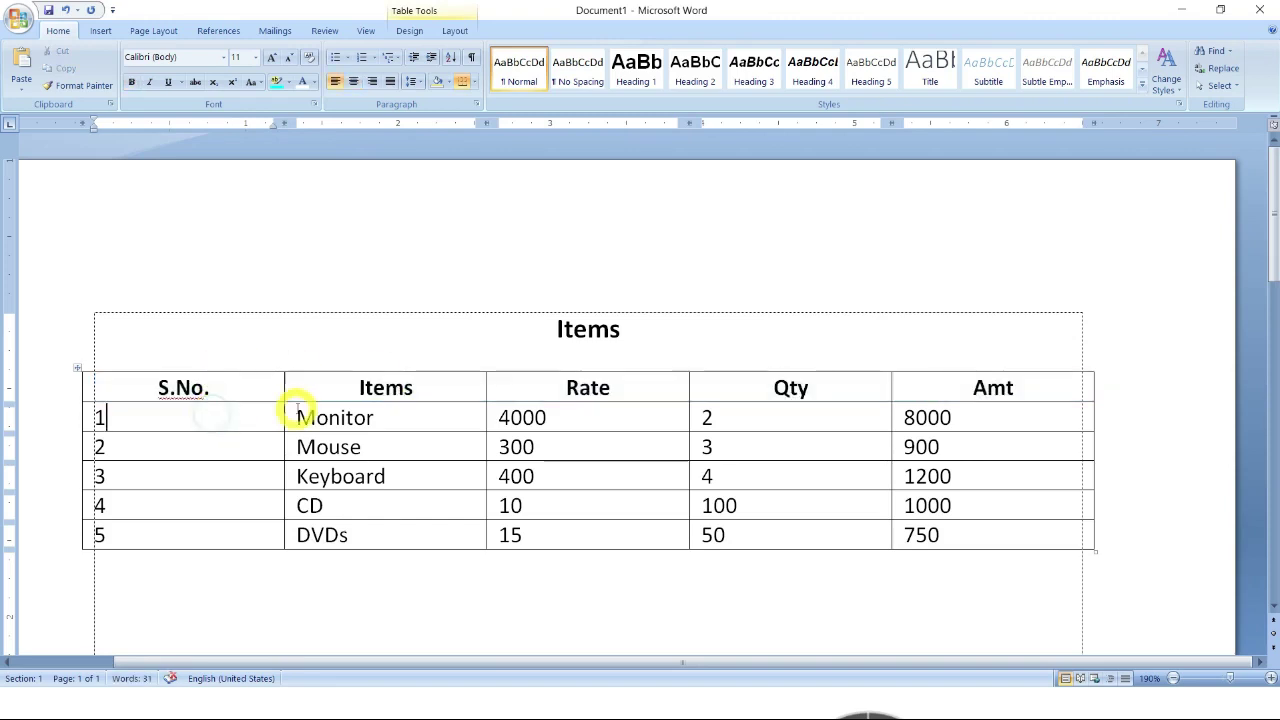
pyautogui.click(386, 417)
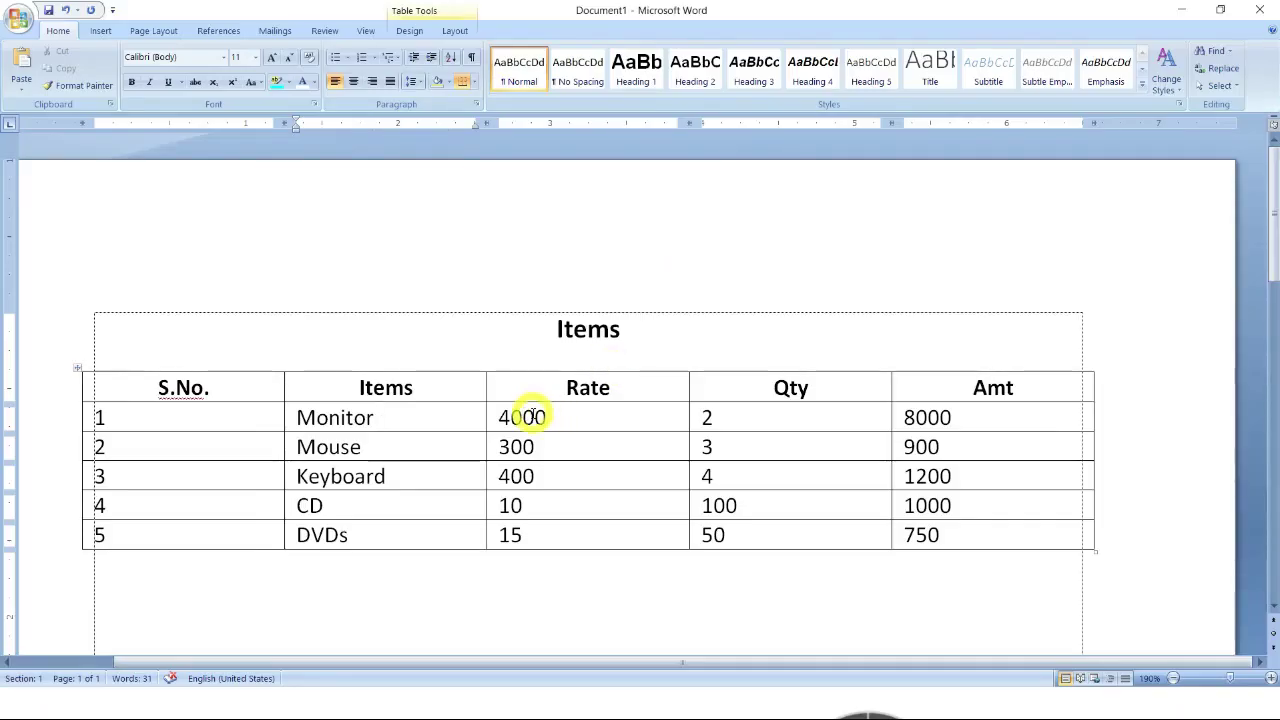
pyautogui.write(':')
pyautogui.press('BackSpace')
pyautogui.write('sung 17')
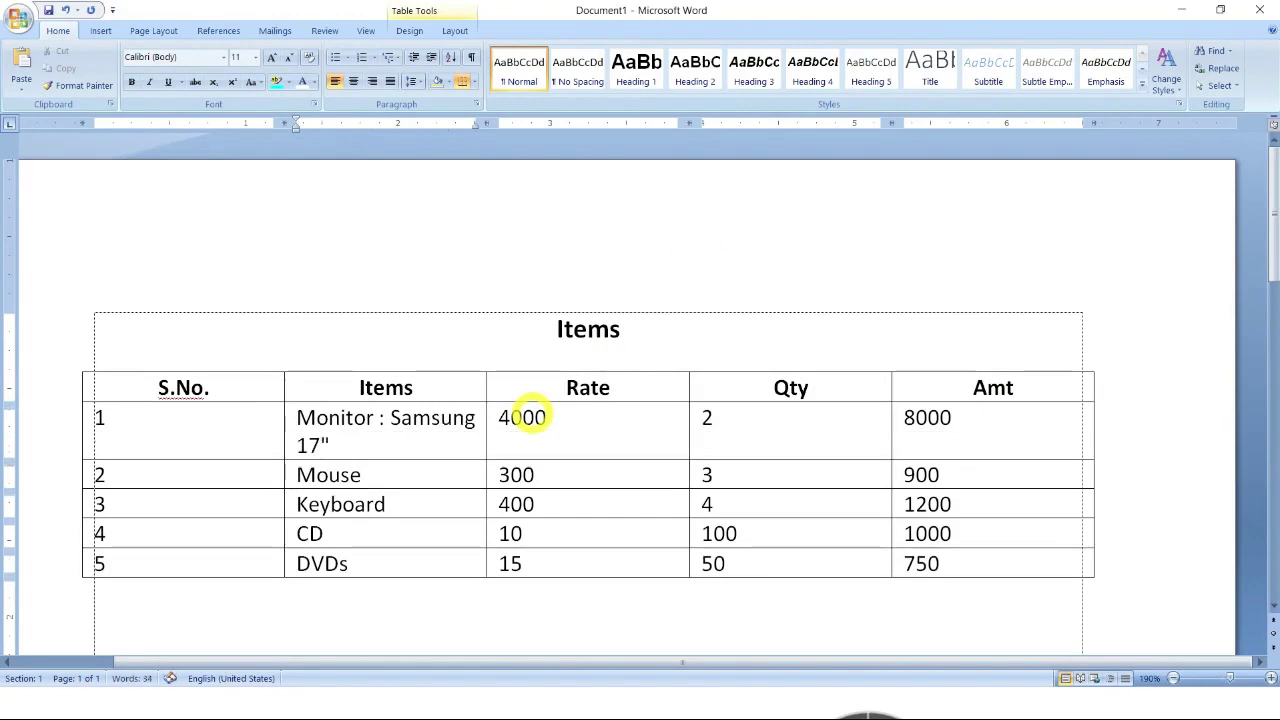
pyautogui.write('", Model No. : 12345678')
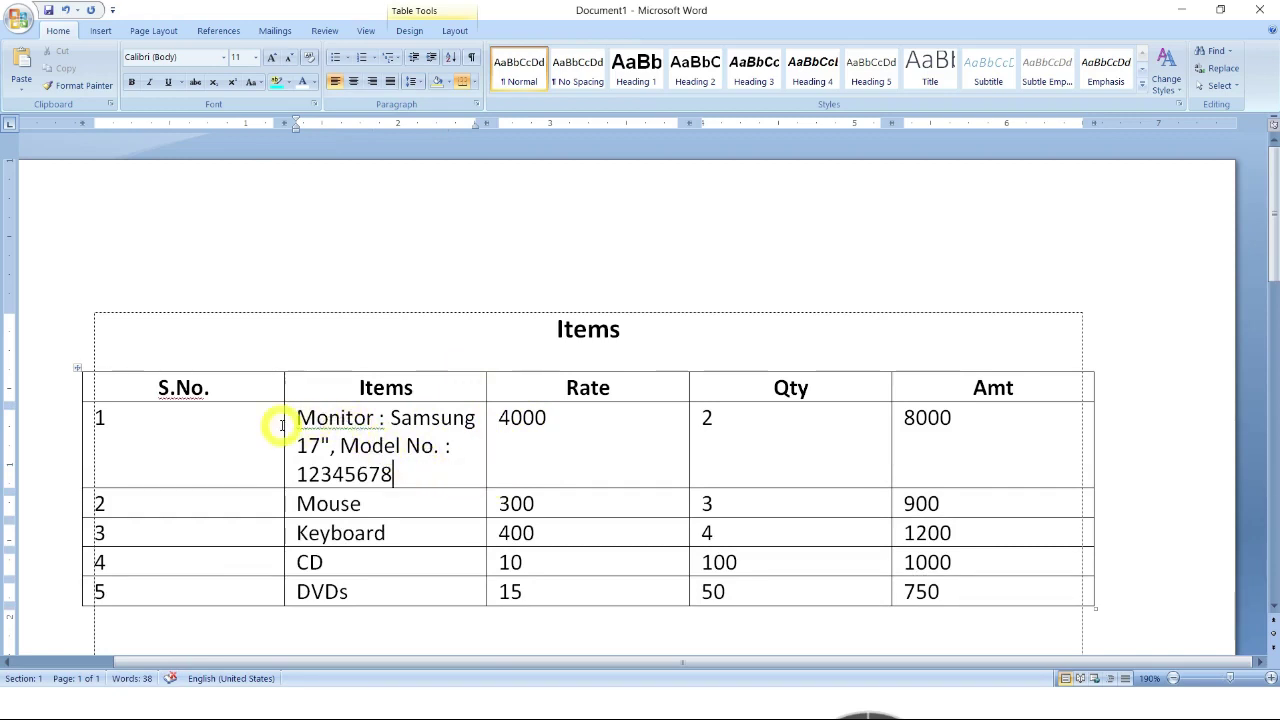
# - Narrow the S.No., Rate, Qty and Amt columns and widen the Items column so the Monitor entry fits on one line
pyautogui.moveTo(284, 428); pyautogui.dragTo(150, 443)
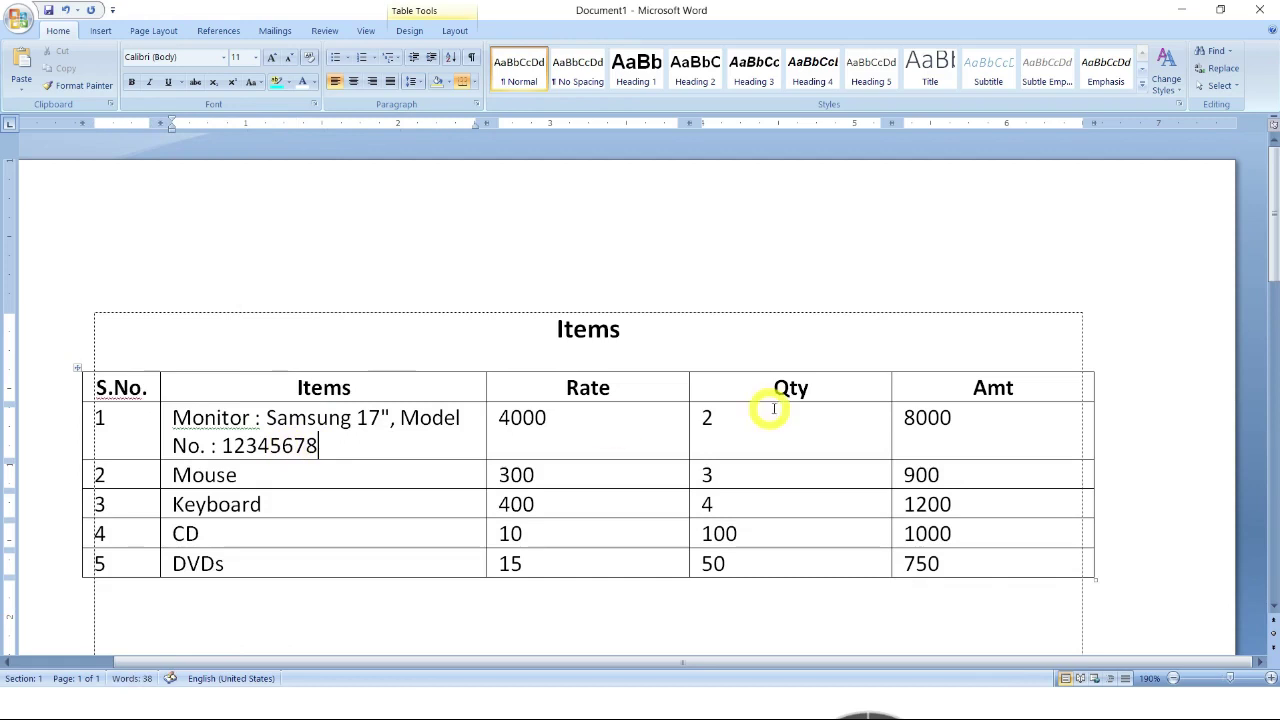
pyautogui.moveTo(889, 424); pyautogui.dragTo(939, 424)
pyautogui.moveTo(689, 443); pyautogui.dragTo(854, 443)
pyautogui.click(481, 443)
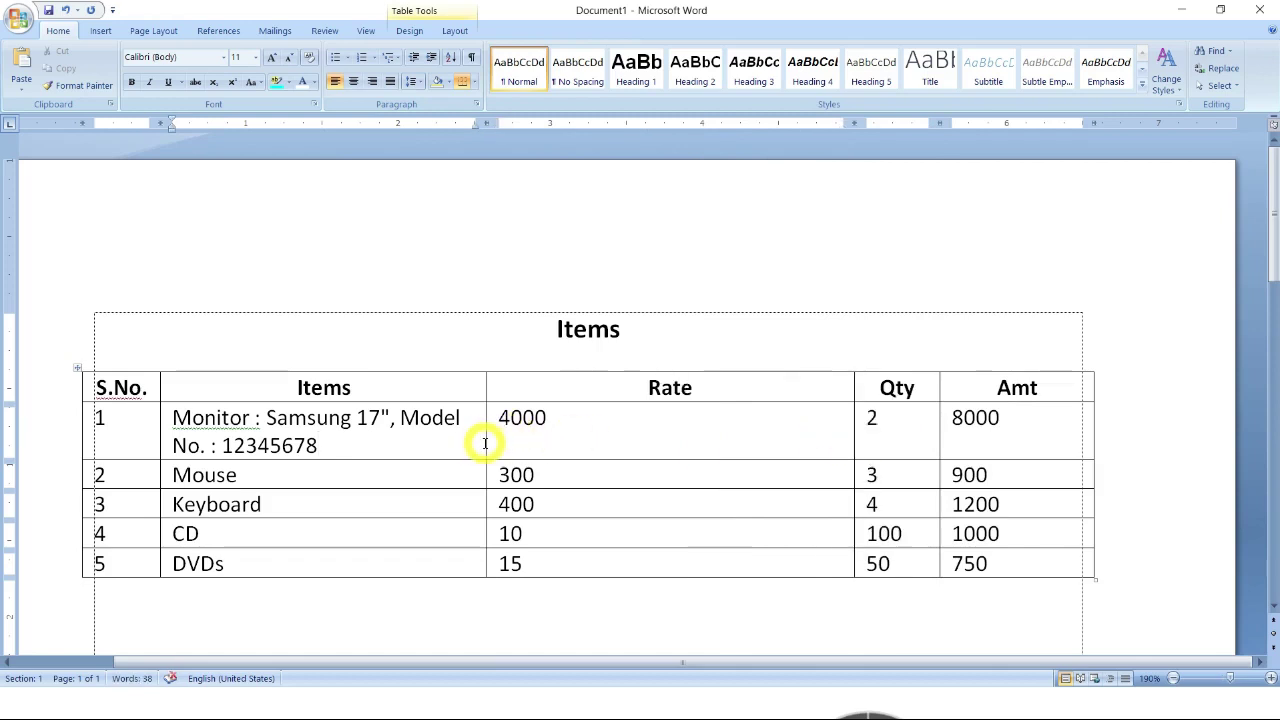
pyautogui.moveTo(486, 443); pyautogui.dragTo(740, 440)
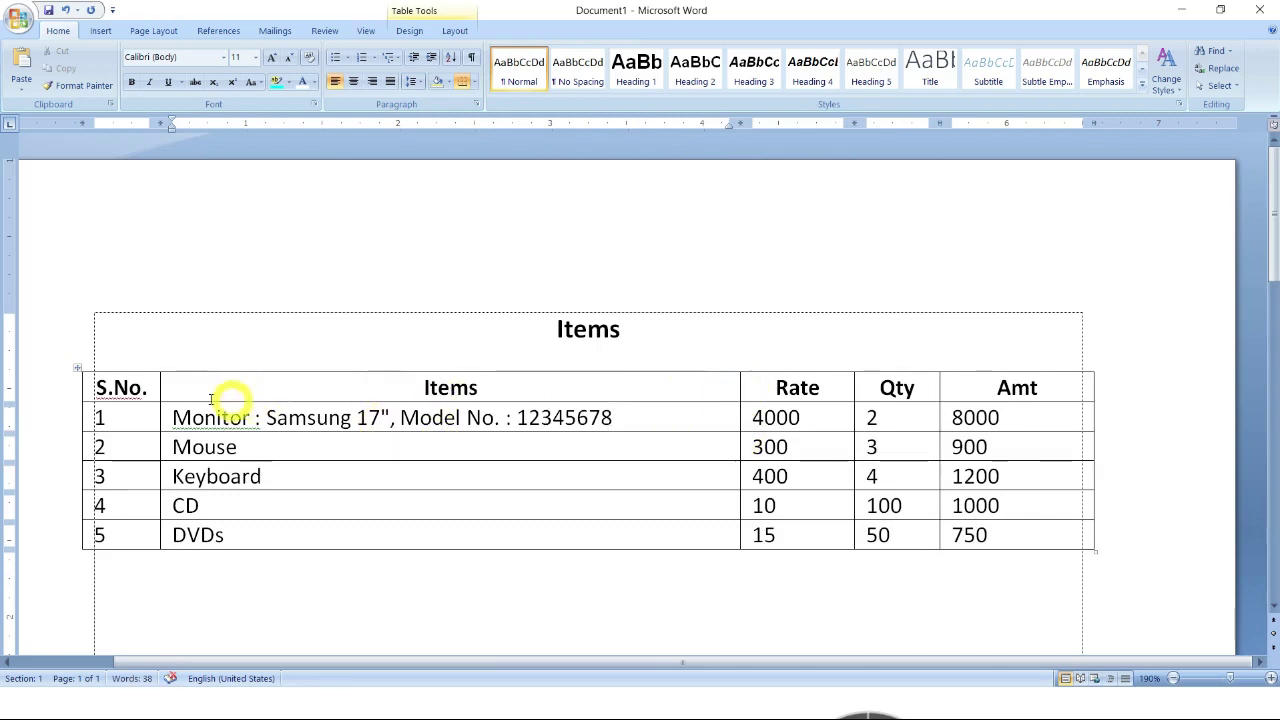
# - Shade the table's header row dark grey and make its text white
pyautogui.moveTo(128, 386); pyautogui.dragTo(988, 370)
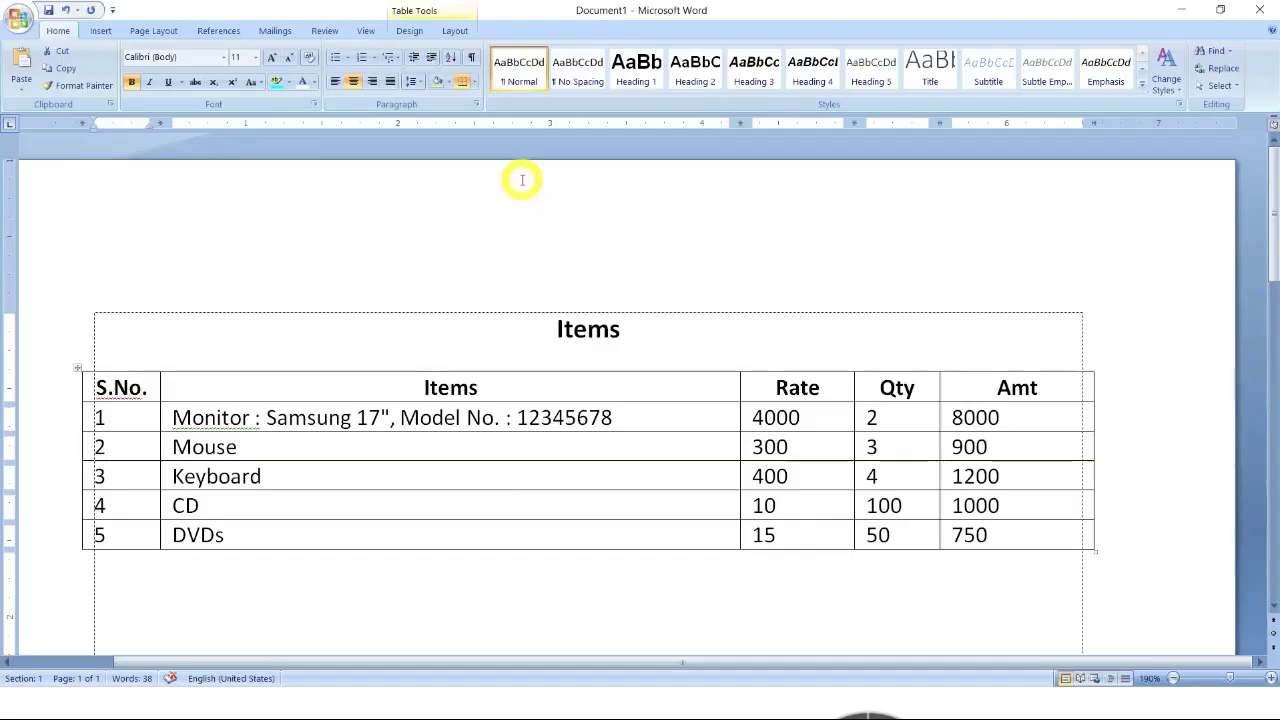
pyautogui.click(450, 84)
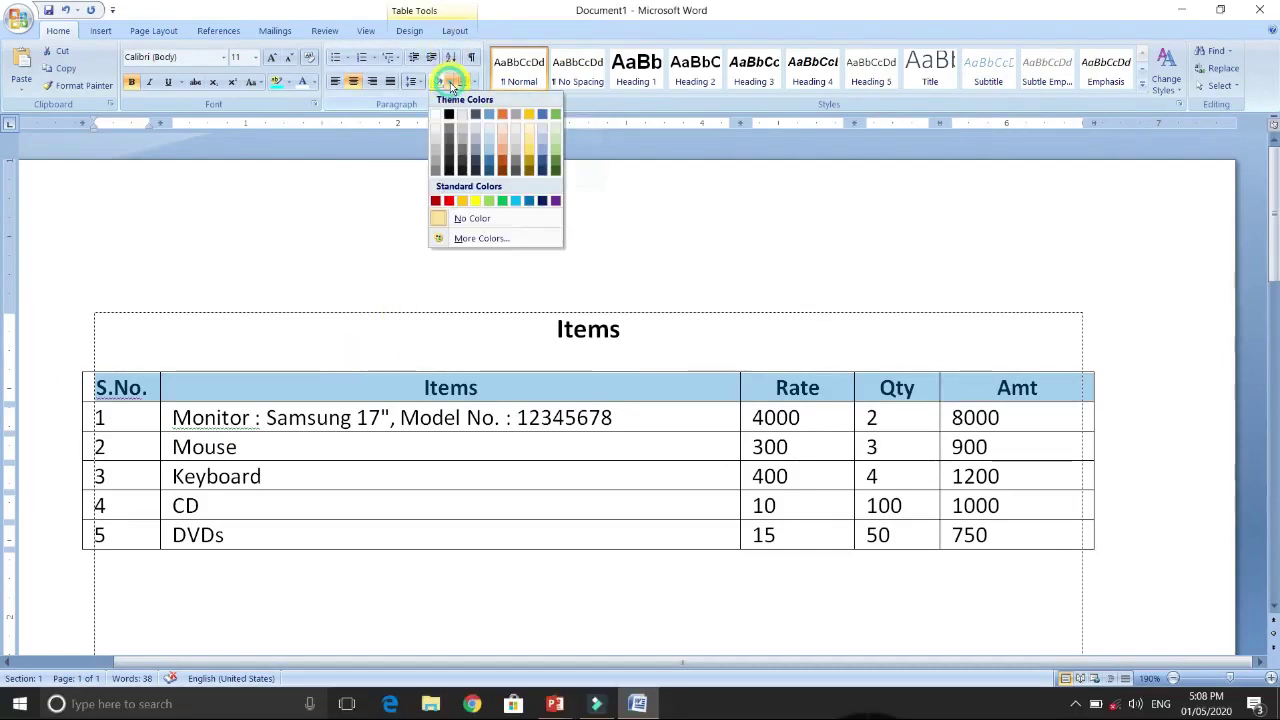
pyautogui.click(447, 147)
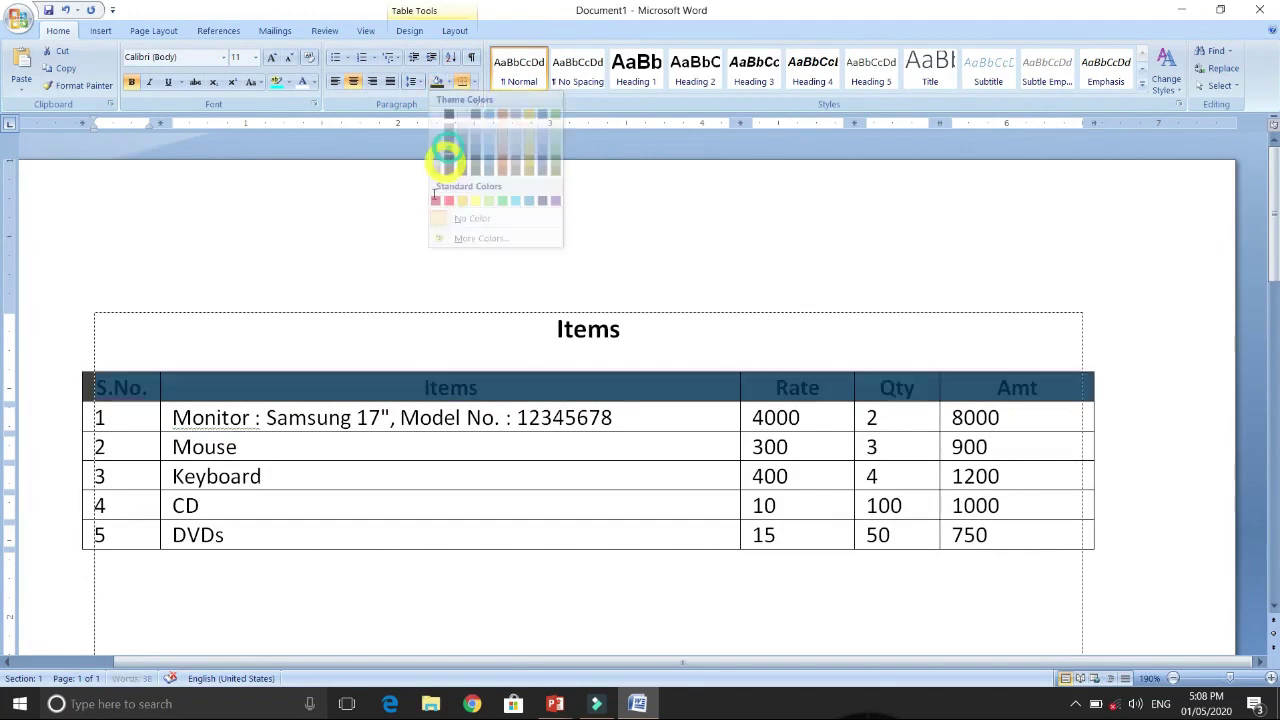
pyautogui.moveTo(148, 393); pyautogui.dragTo(1023, 374)
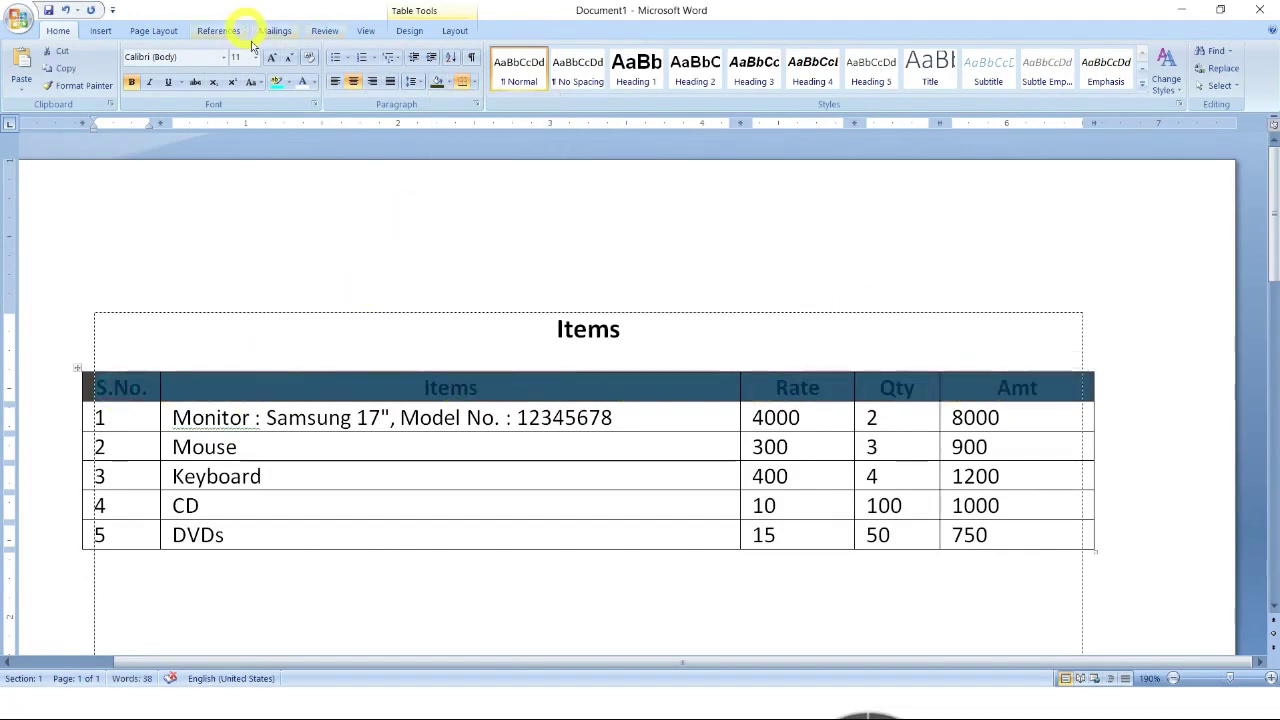
pyautogui.click(301, 85)
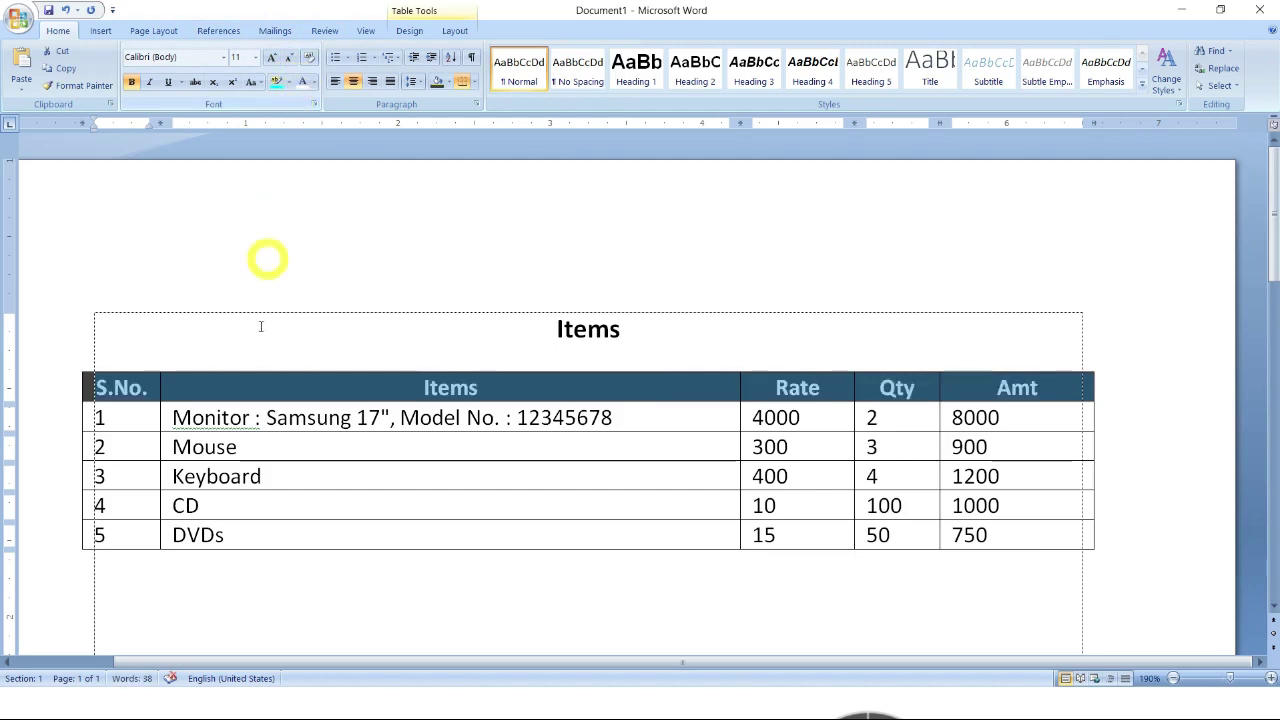
# - Center the serial numbers 1 to 5 in the S.No. column
pyautogui.click(257, 418)
pyautogui.moveTo(126, 417); pyautogui.dragTo(105, 538)
pyautogui.click(353, 81)
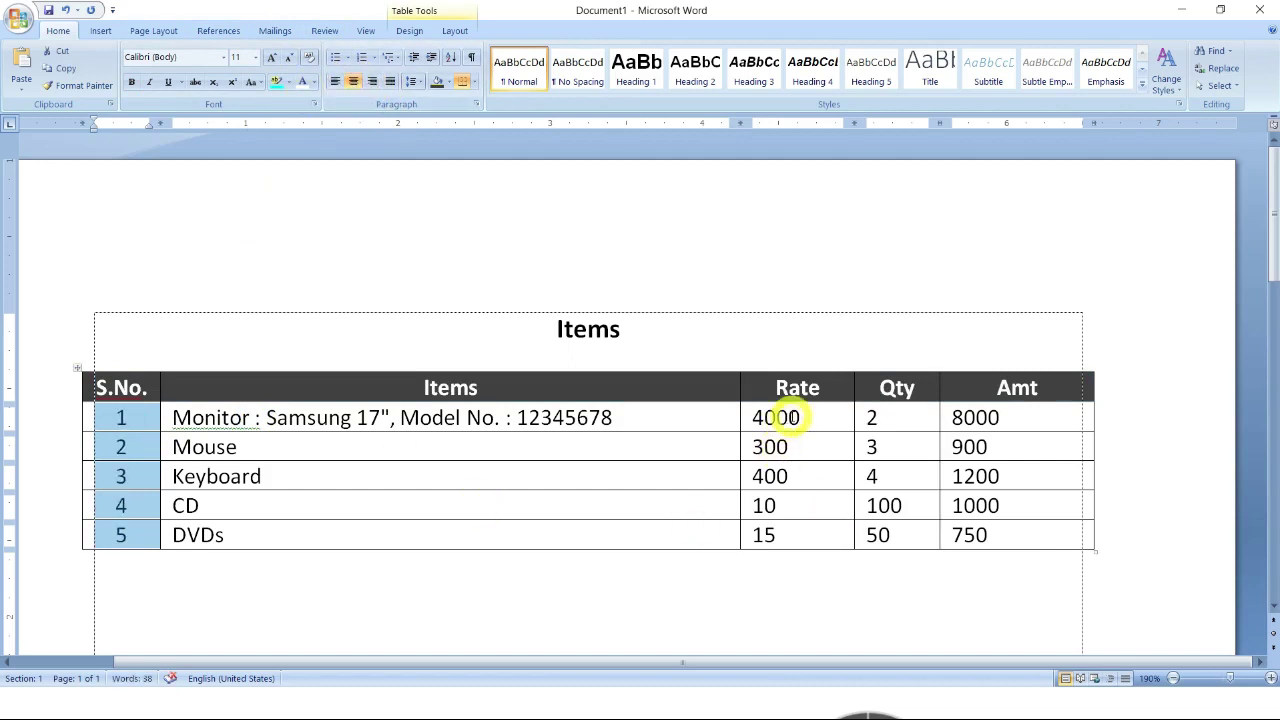
# - Right-align the values in the Rate, Qty and Amt columns and slightly widen the Qty column
pyautogui.moveTo(785, 417); pyautogui.dragTo(1080, 526)
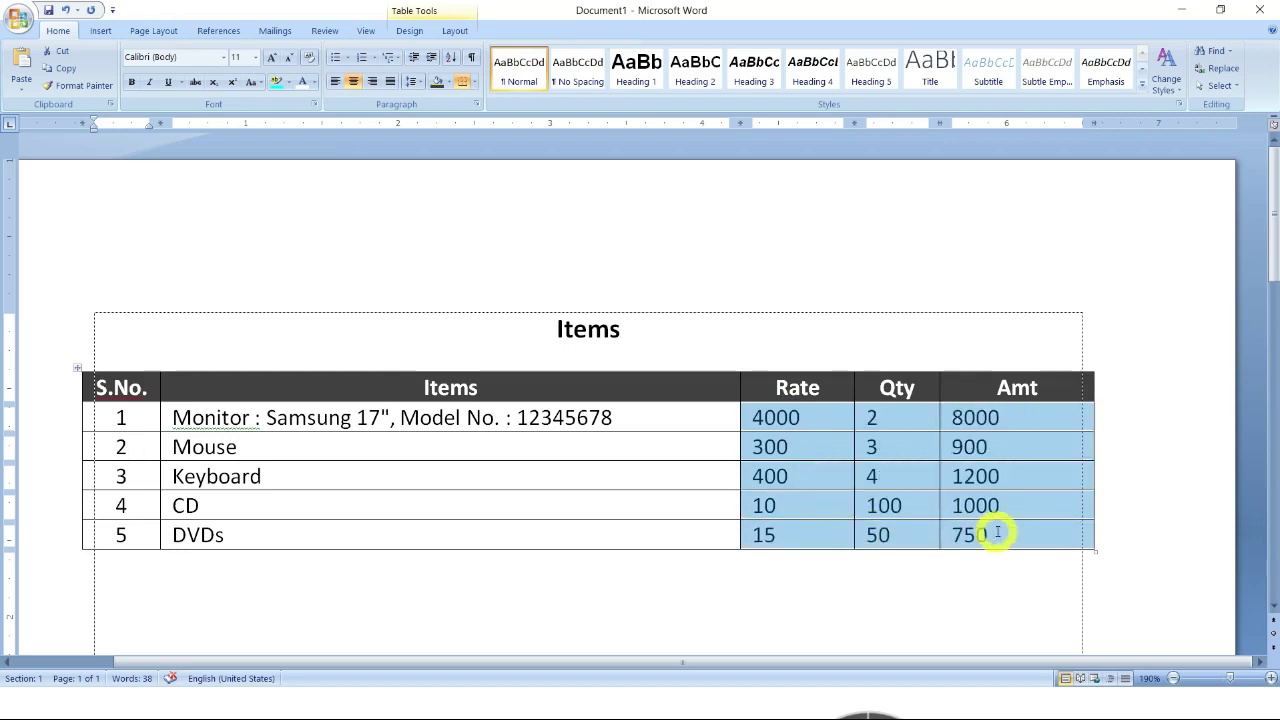
pyautogui.click(372, 82)
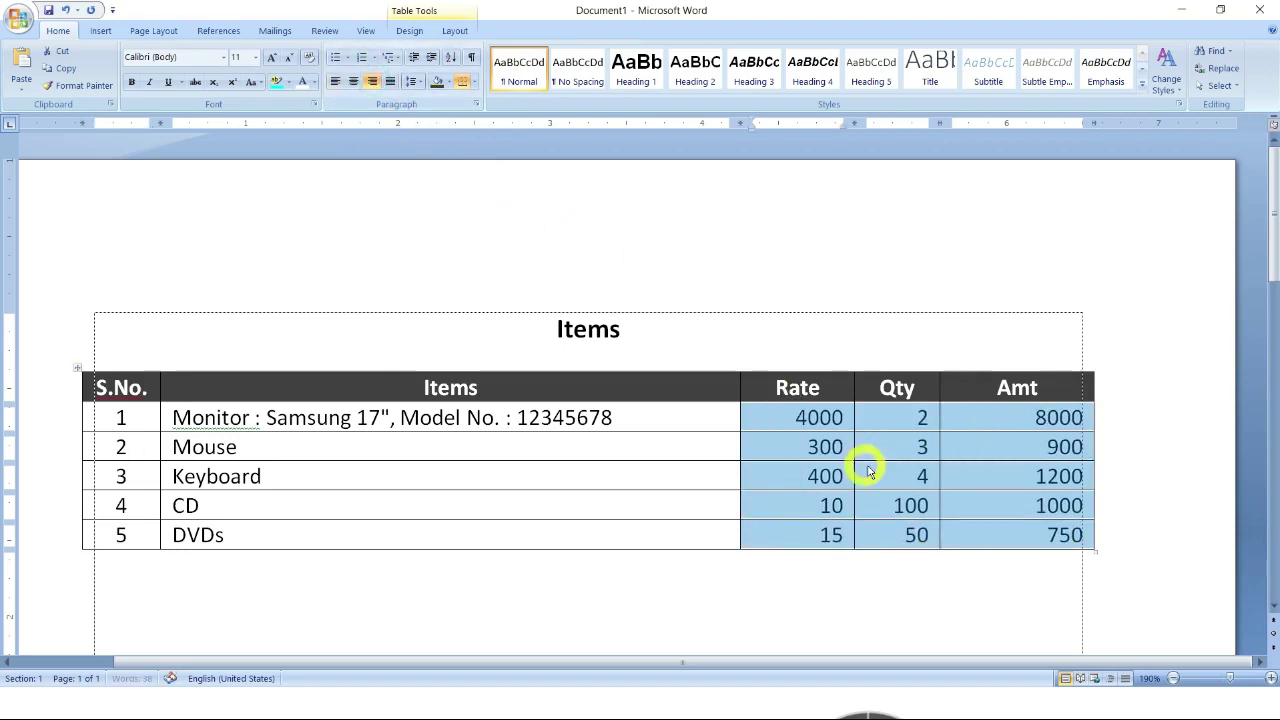
pyautogui.click(952, 425)
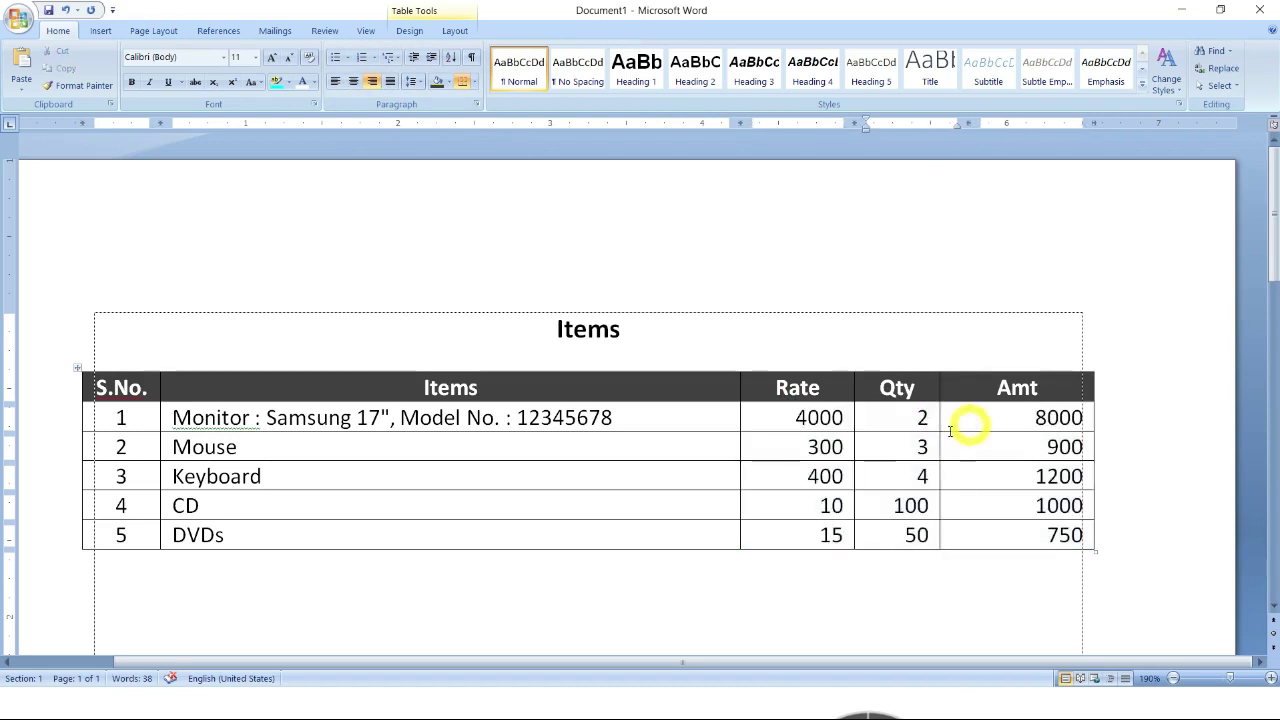
pyautogui.moveTo(941, 430); pyautogui.dragTo(968, 430)
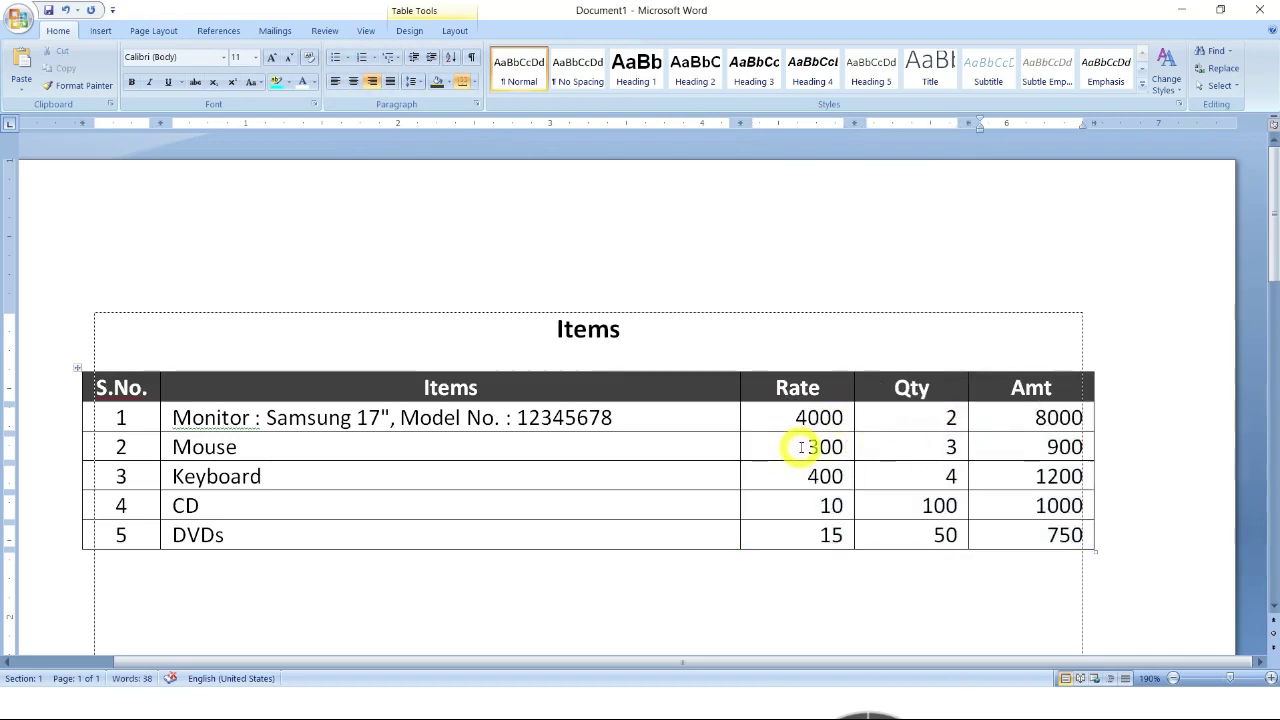
# - Switch to the slide show to check the sample Items table, and return to the Word document
pyautogui.hotkey('alt', 'Tab')
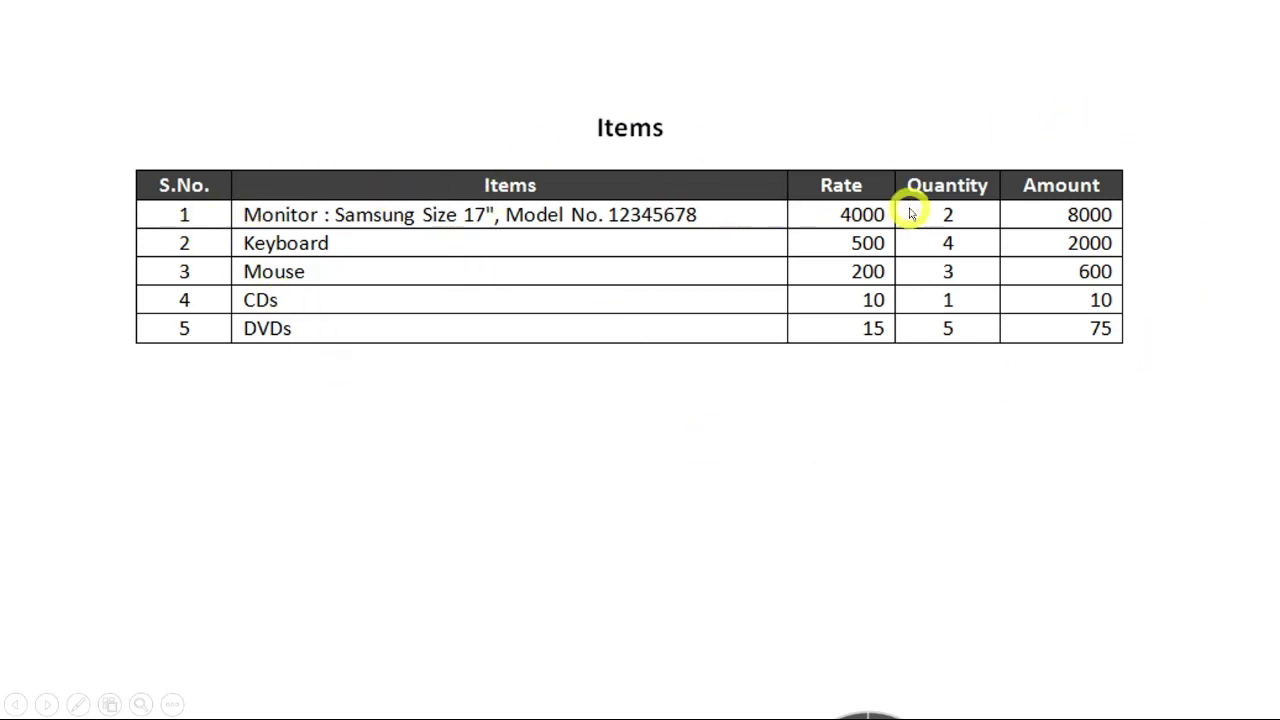
pyautogui.click(846, 136)
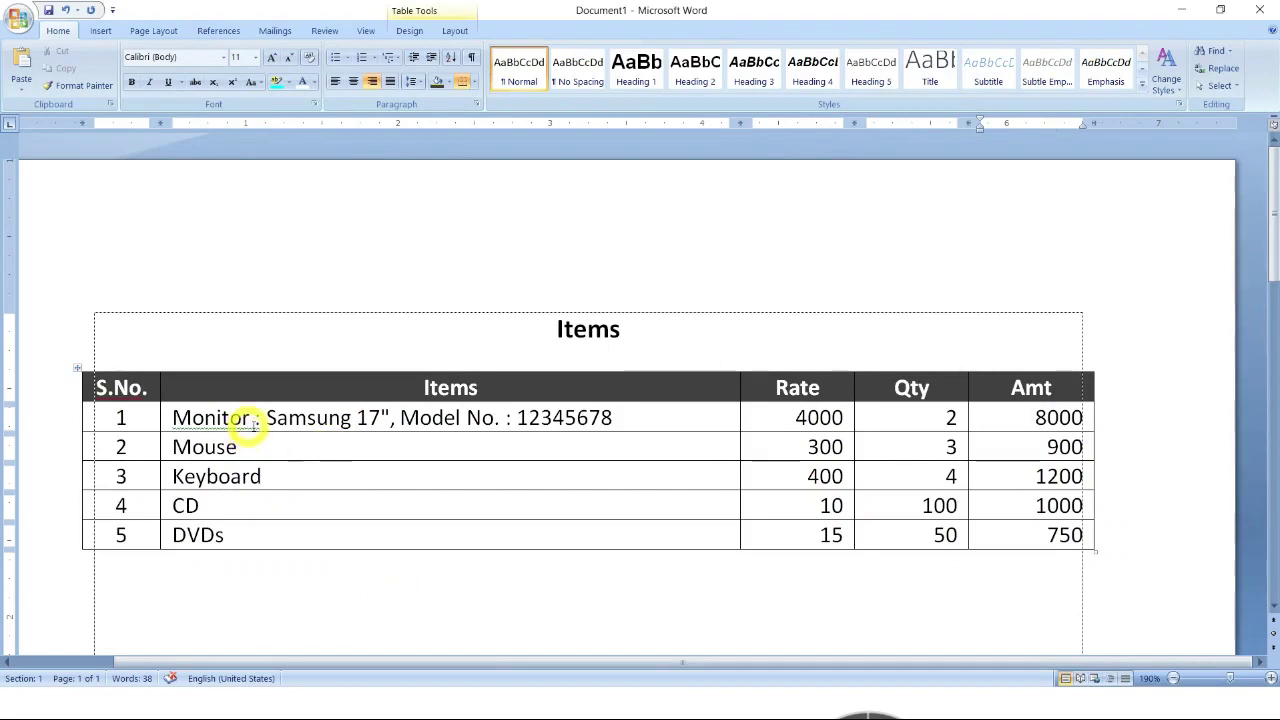
pyautogui.click(287, 451)
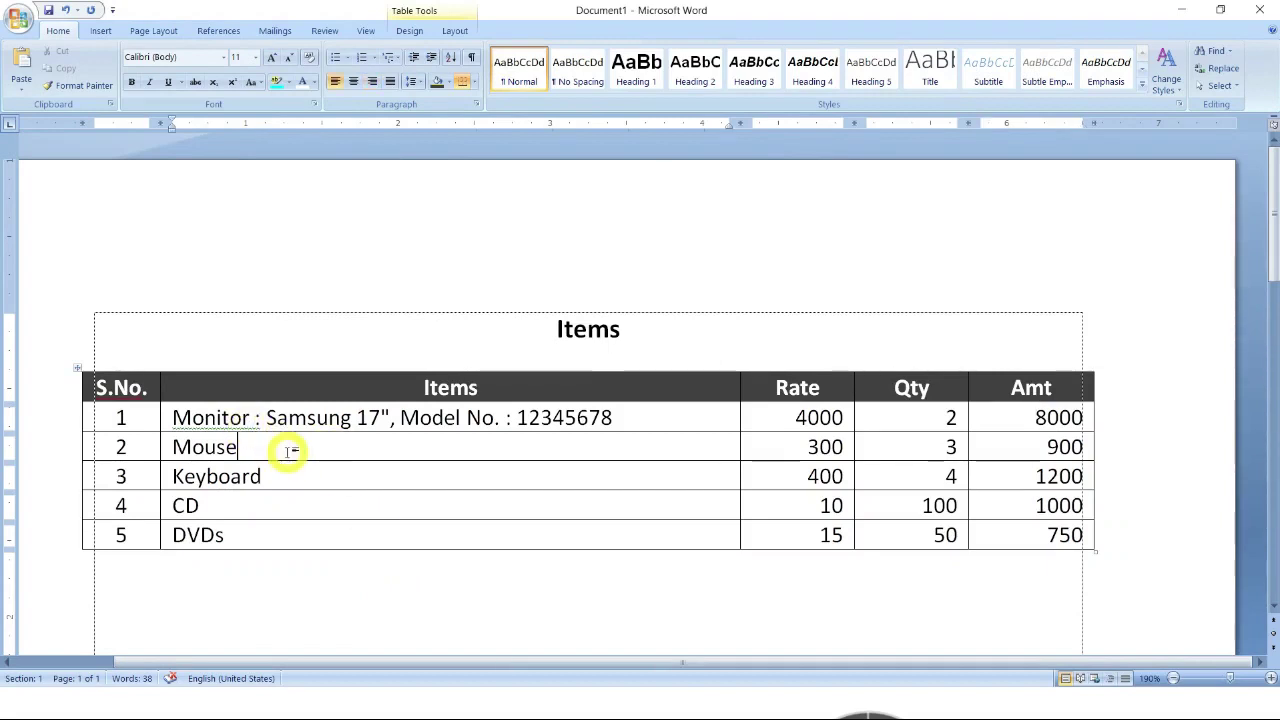
# - Open the document's print preview and enlarge the Items table to check it
pyautogui.hotkey('ctrl', 'F2')
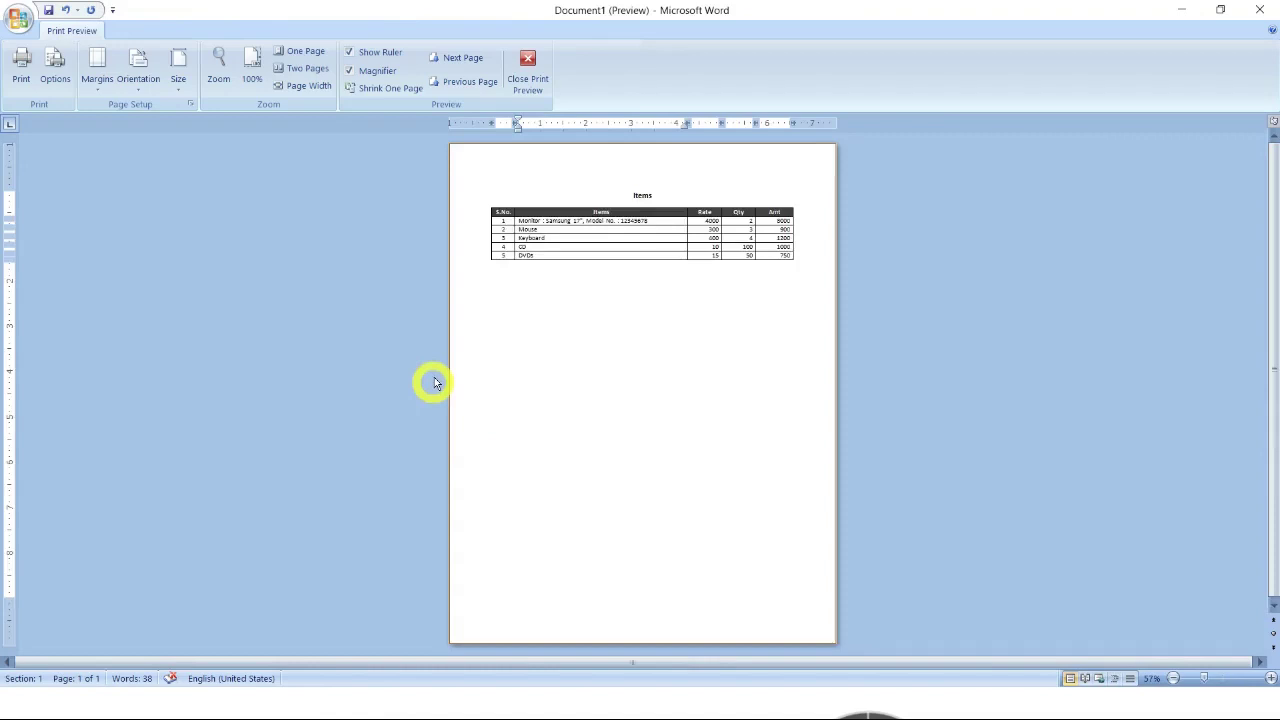
pyautogui.click(587, 220)
pyautogui.scroll(4, 598, 267)
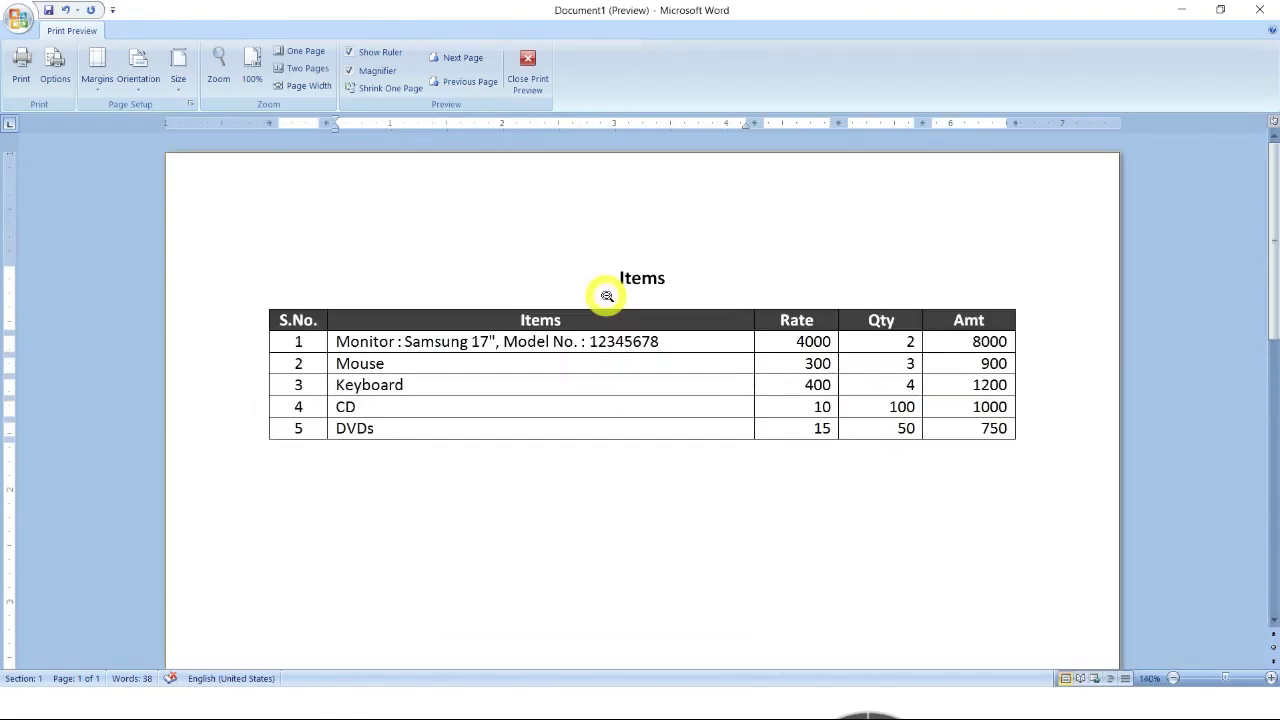
# - Leave the print preview and remove the left and right outer borders from the whole Items table
pyautogui.hotkey('ctrl', 'F2')
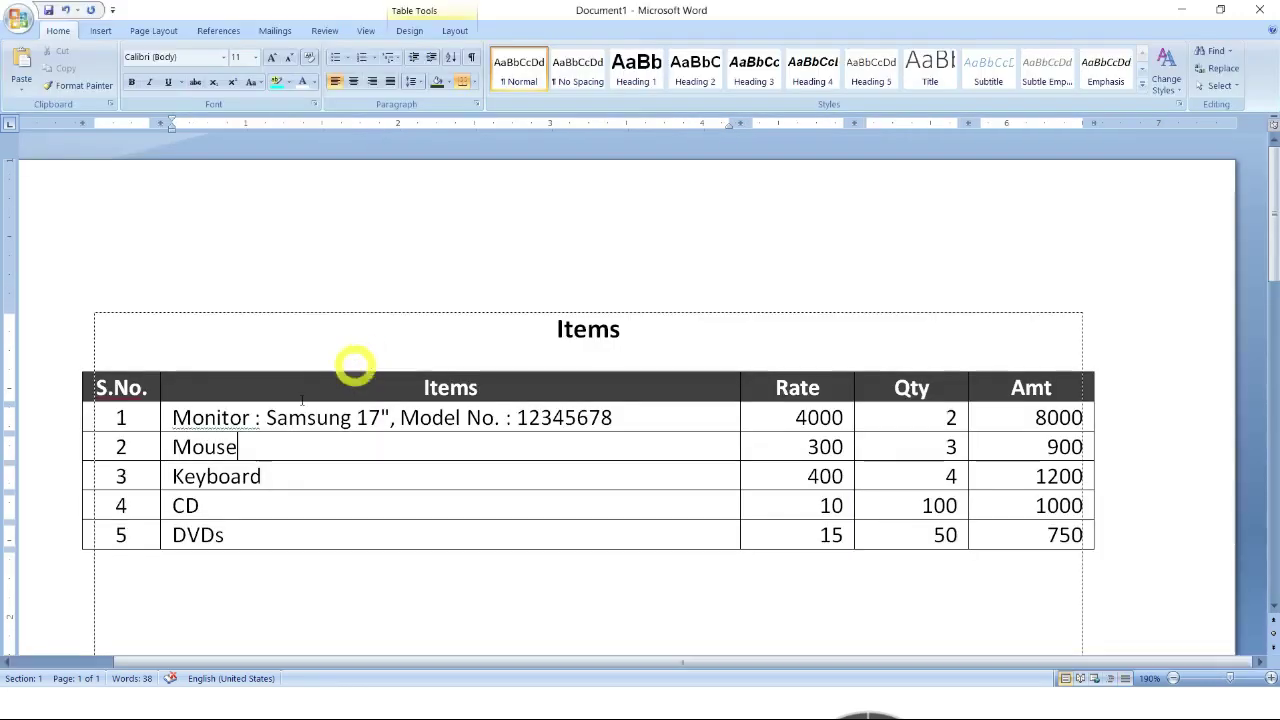
pyautogui.moveTo(120, 388); pyautogui.dragTo(1025, 520)
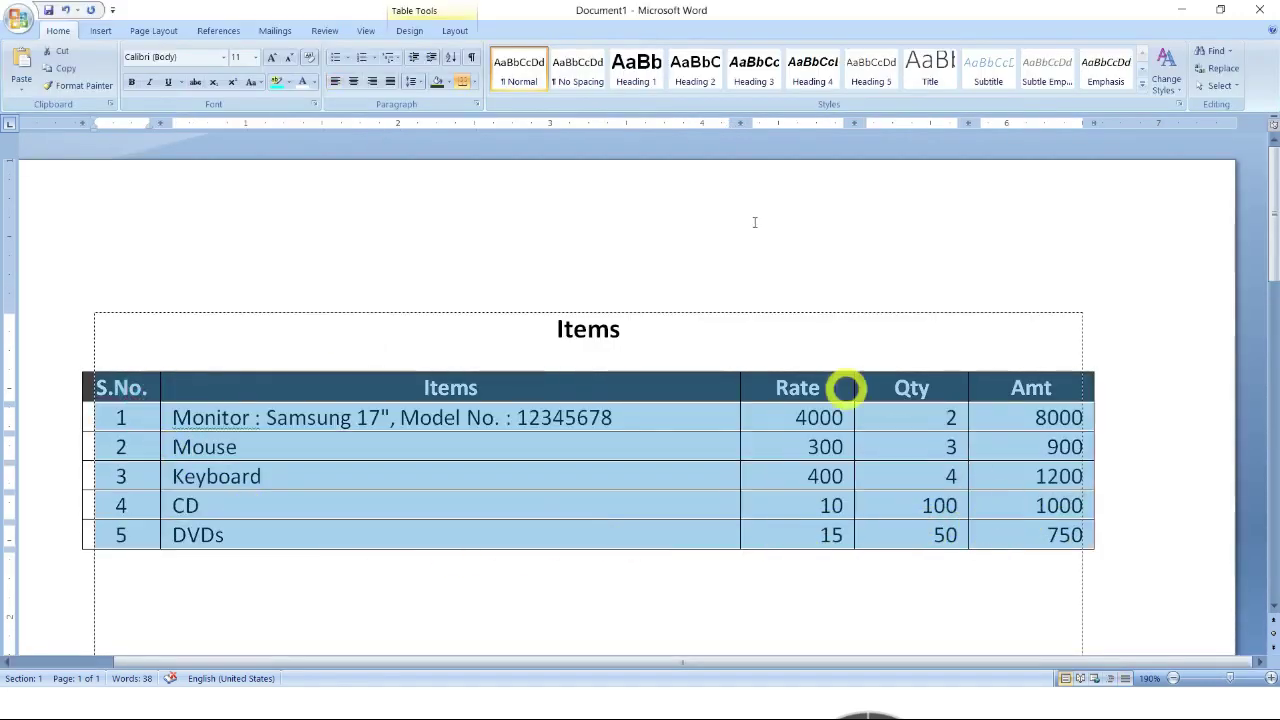
pyautogui.click(477, 85)
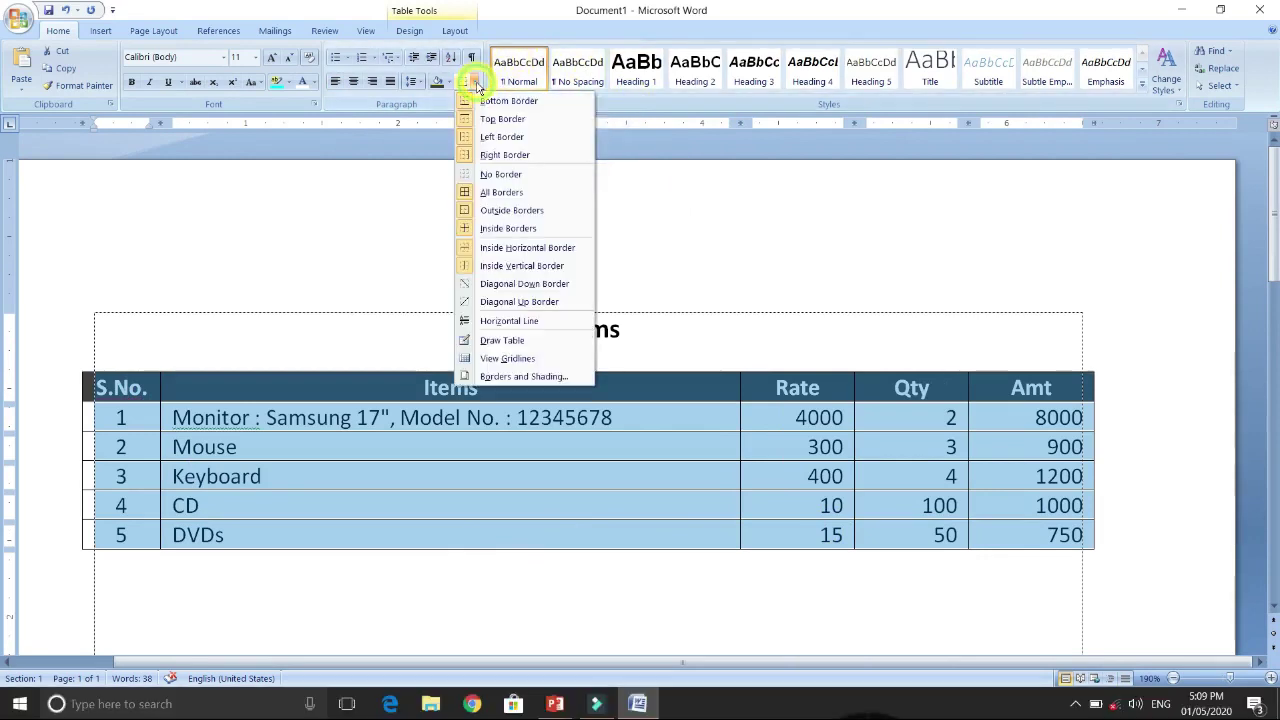
pyautogui.click(464, 140)
pyautogui.click(473, 81)
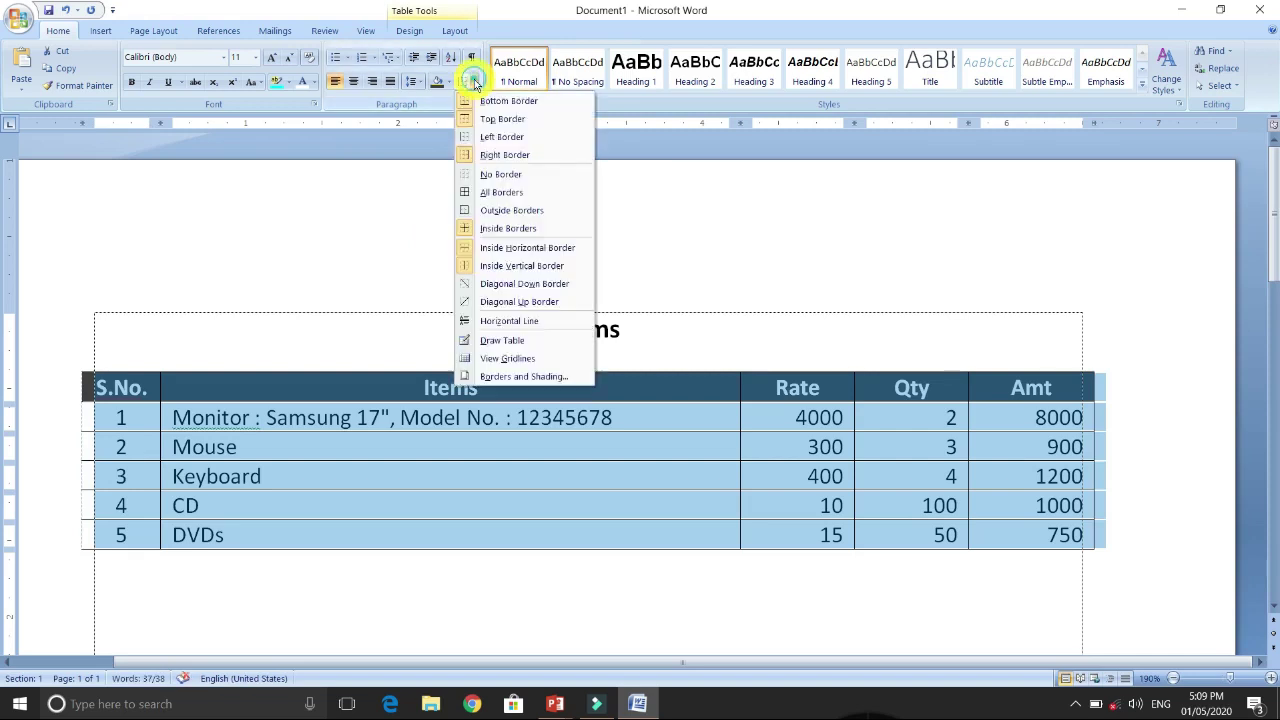
pyautogui.click(470, 155)
pyautogui.click(506, 458)
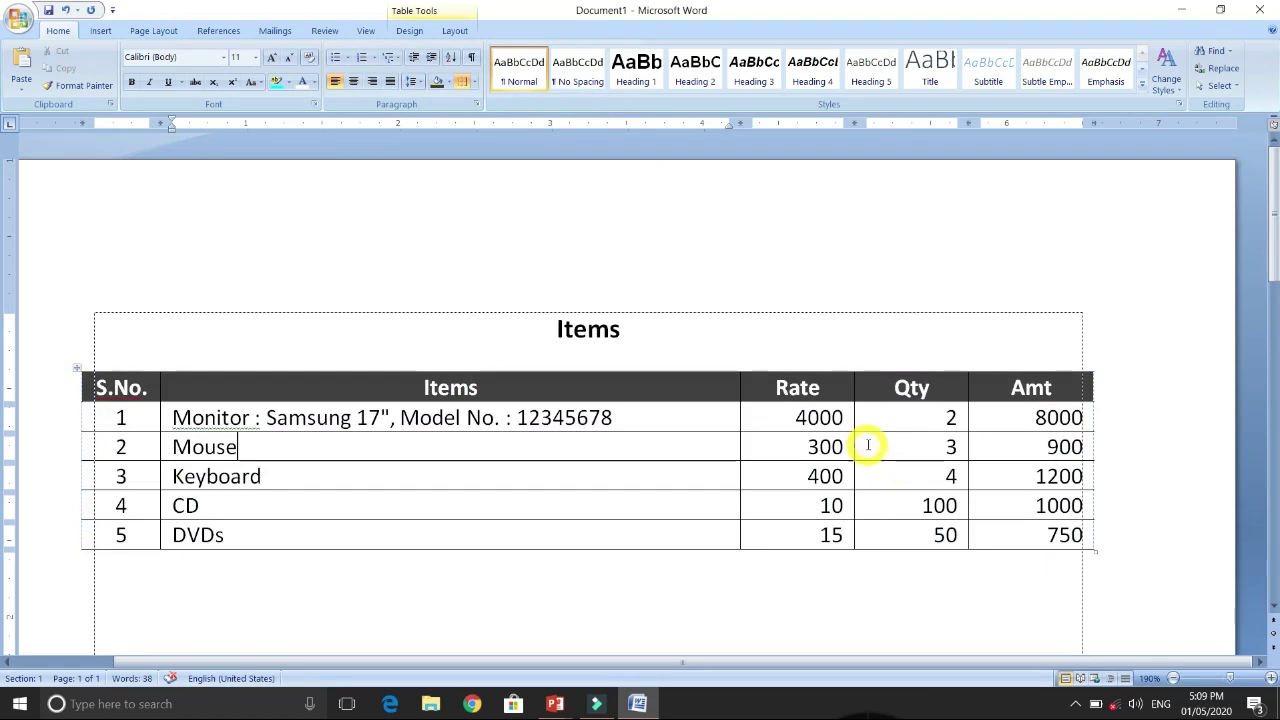
# - Check the table's open sides in an enlarged print preview and return to the document
pyautogui.hotkey('ctrl', 'F2')
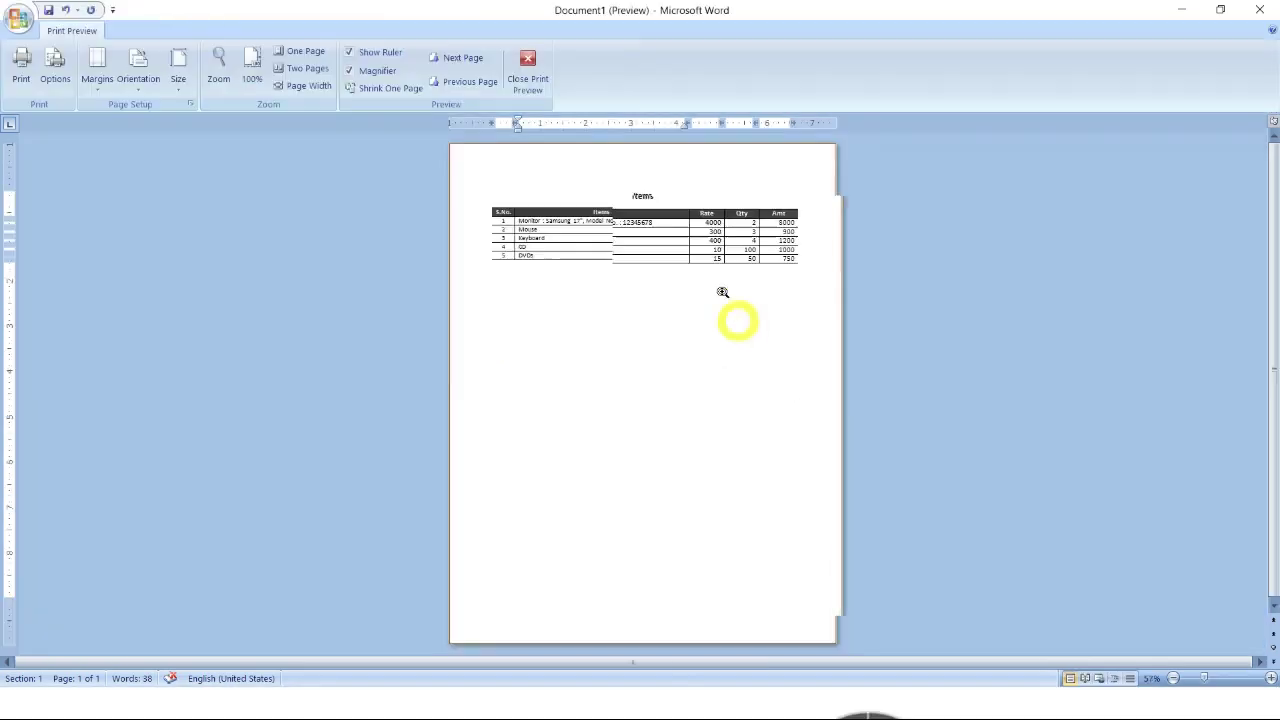
pyautogui.click(506, 227)
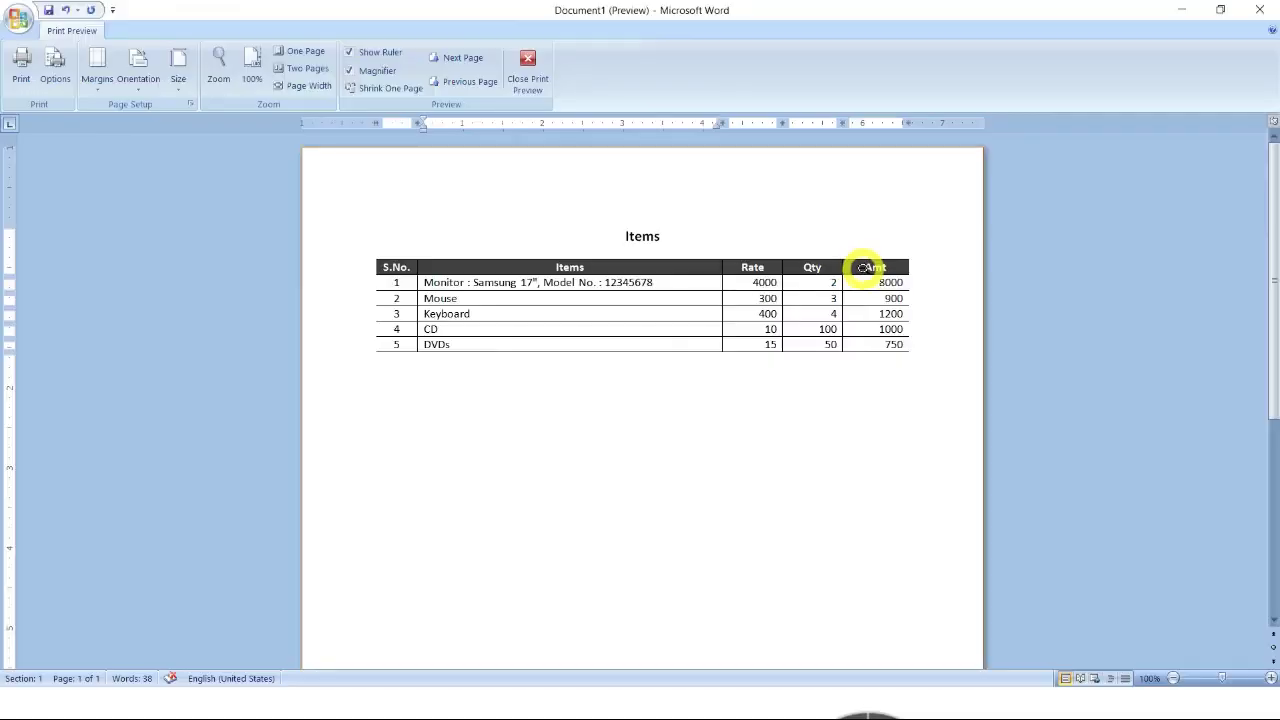
pyautogui.press('Escape')
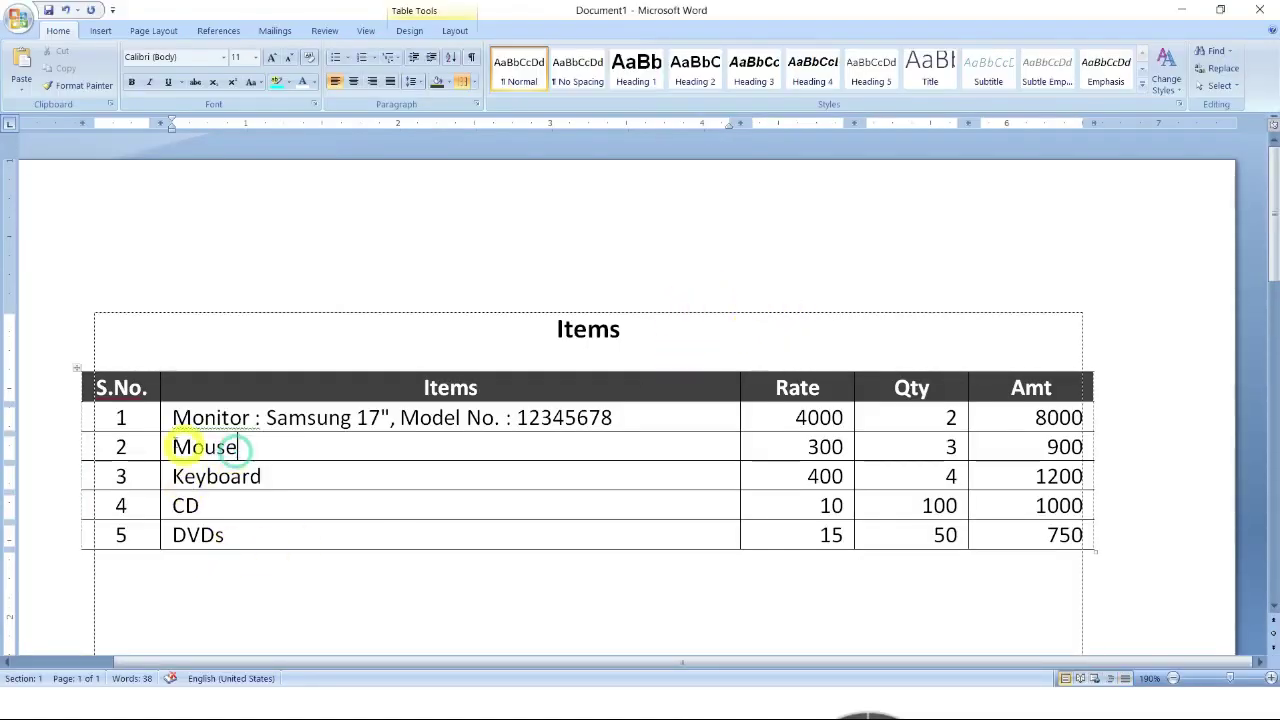
# - Remove the inside horizontal borders from the five item rows below the table's header
pyautogui.moveTo(143, 414); pyautogui.dragTo(1013, 520)
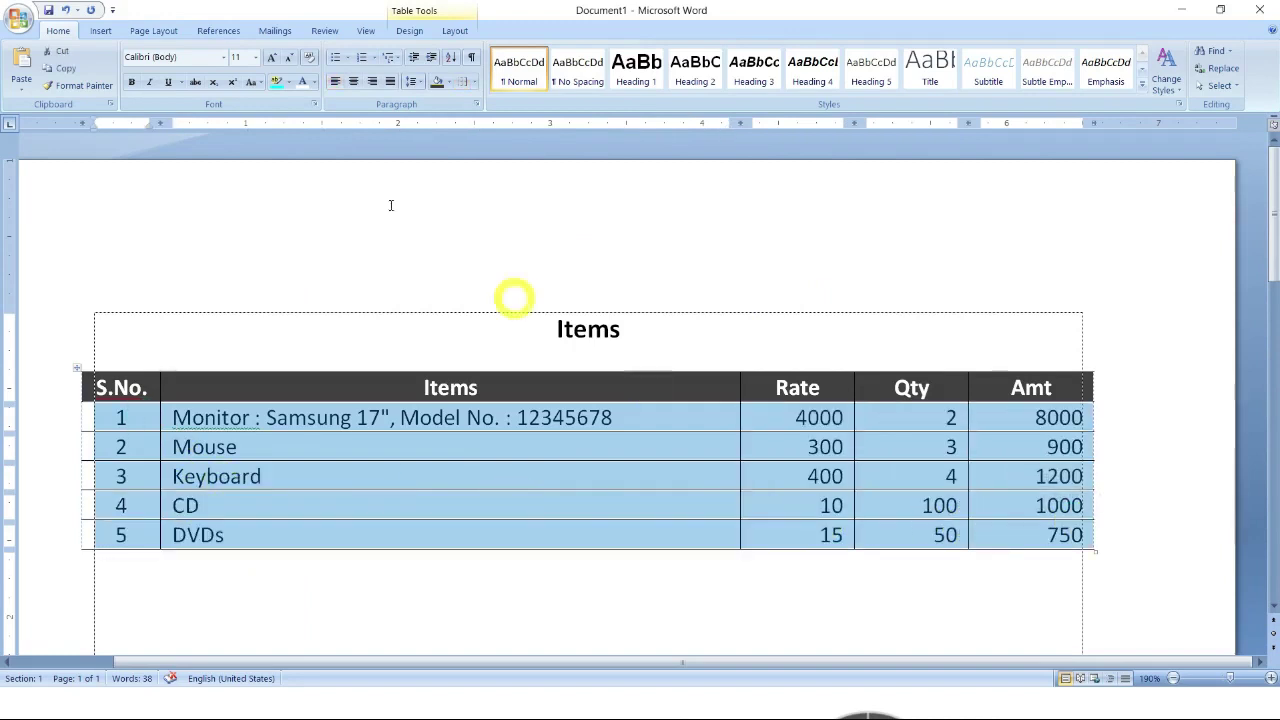
pyautogui.click(476, 84)
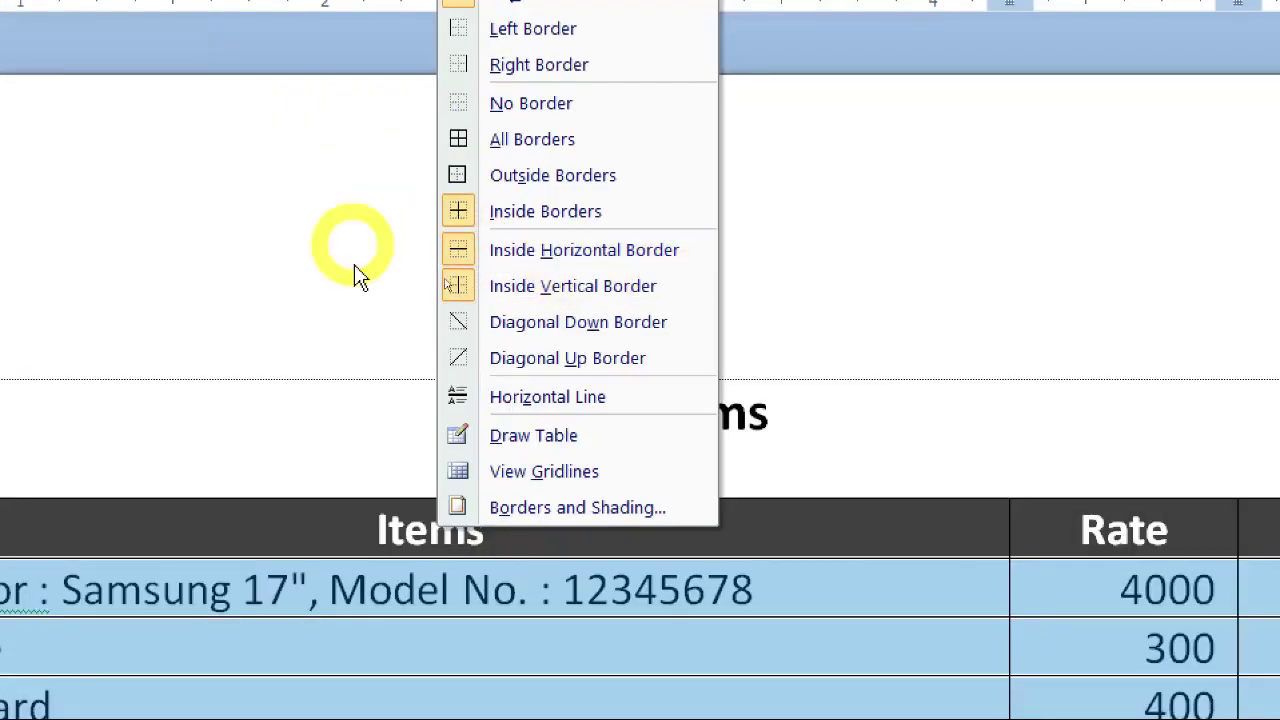
pyautogui.click(460, 251)
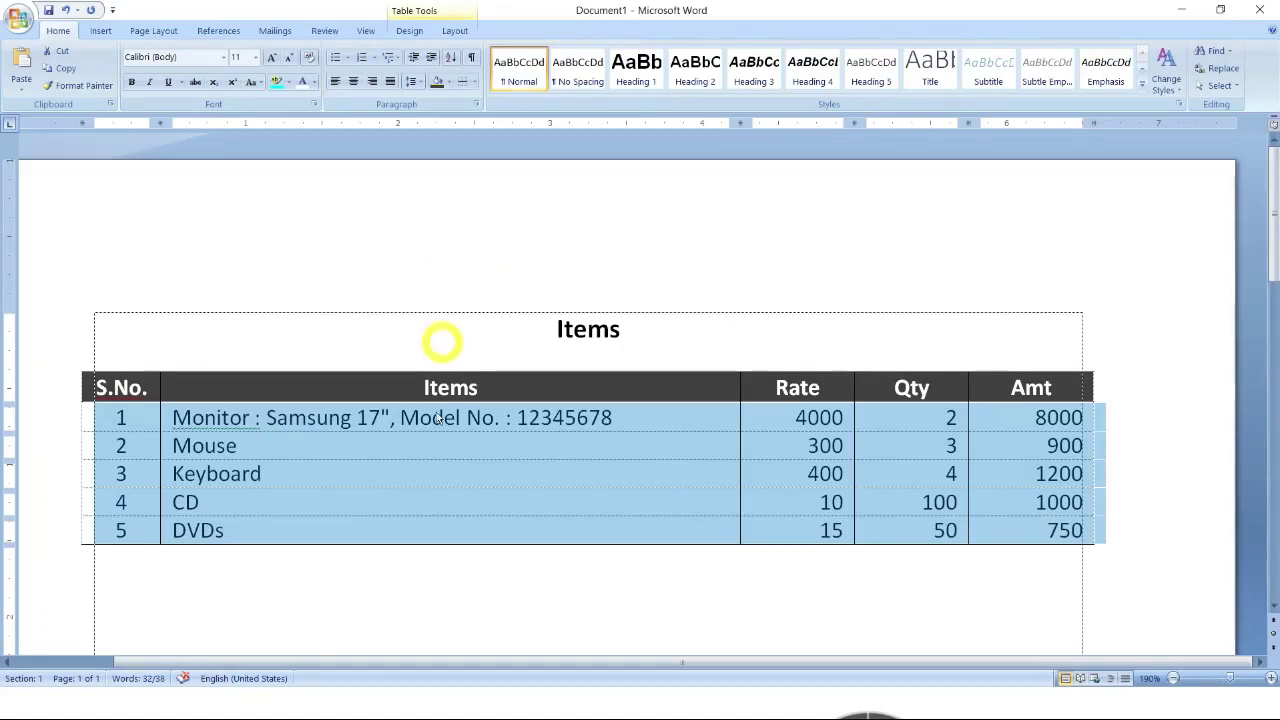
pyautogui.click(397, 652)
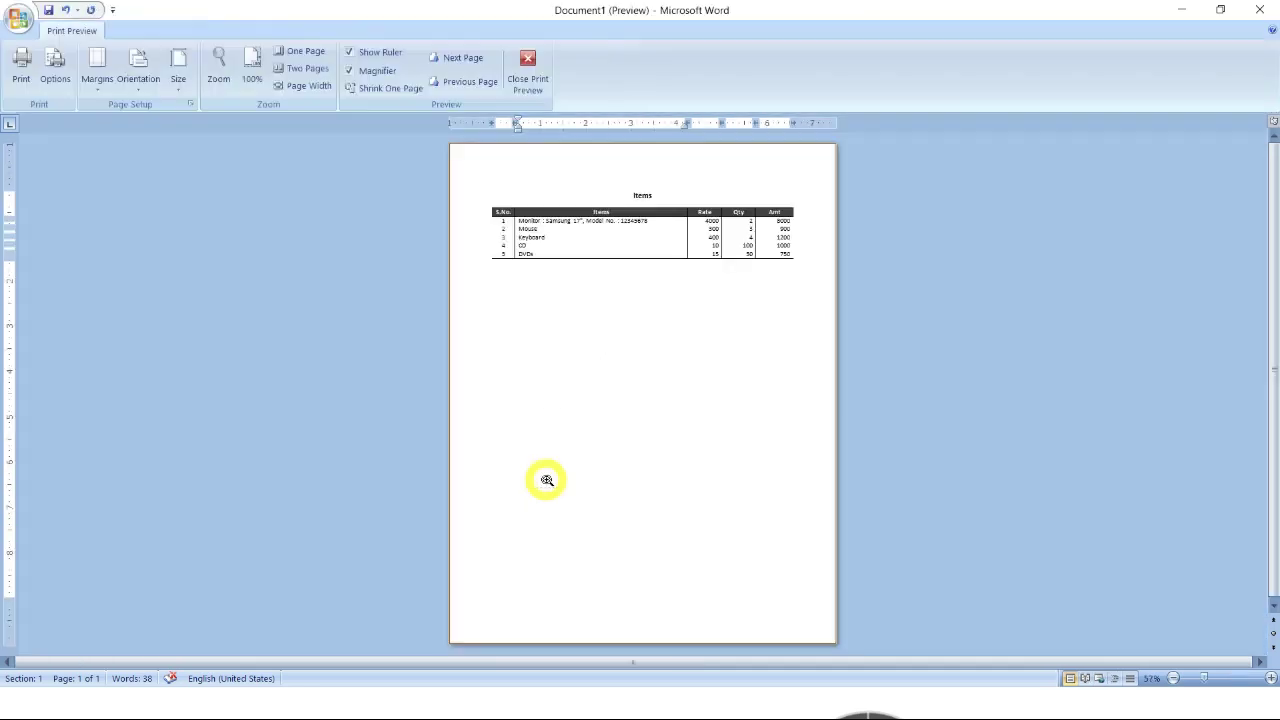
# - Enlarge the Items table in print preview, compare it with the sample table in the slide show, and return to editing the document
pyautogui.click(631, 222)
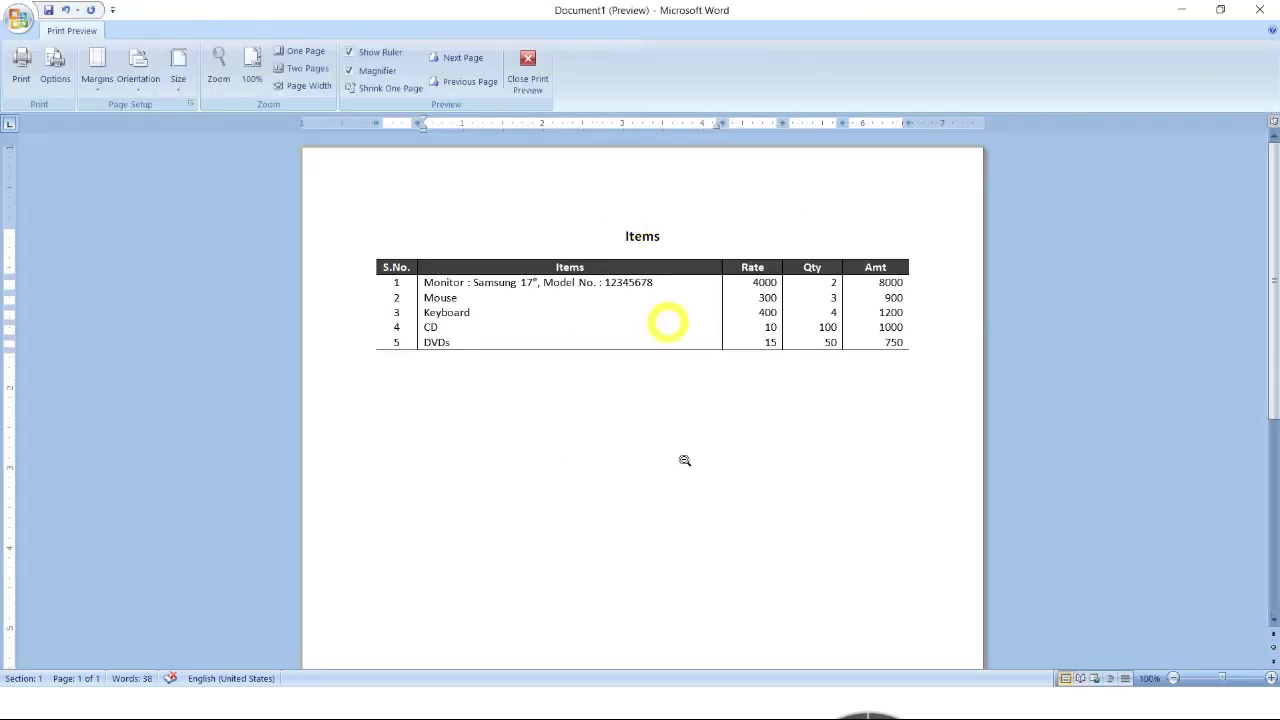
pyautogui.click(669, 286)
pyautogui.scroll(1, 669, 286)
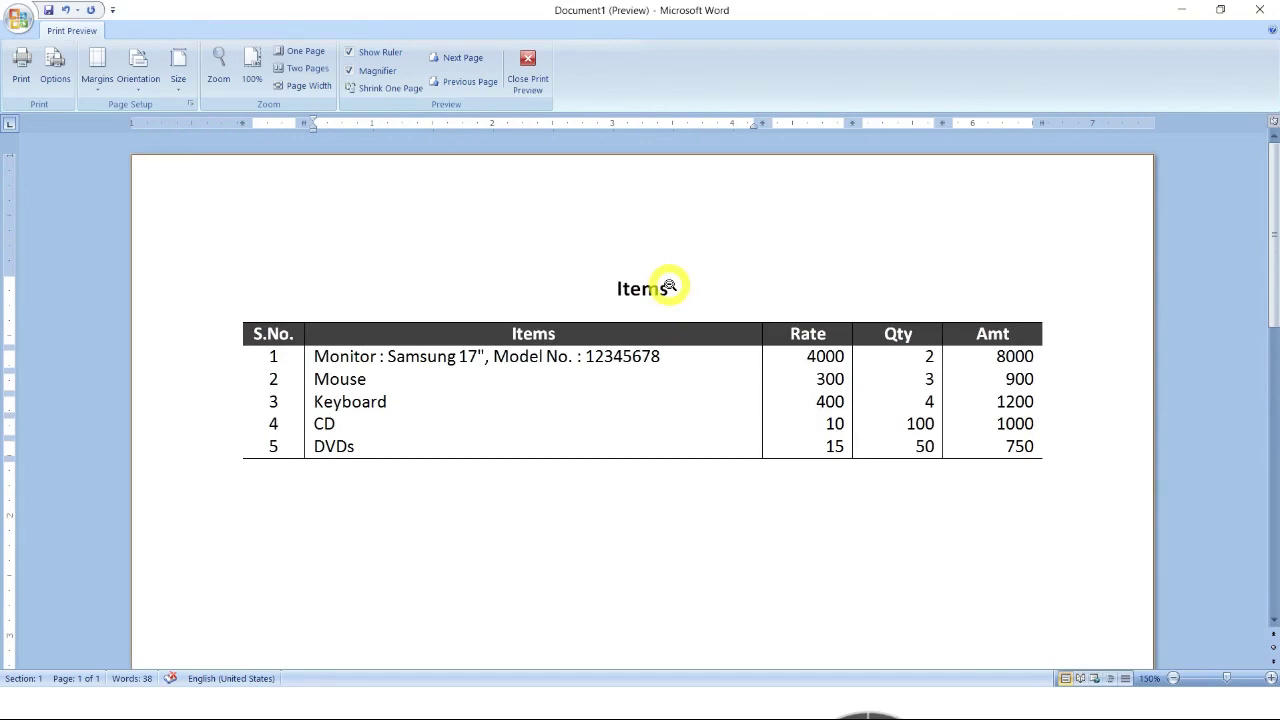
pyautogui.hotkey('alt', 'Tab')
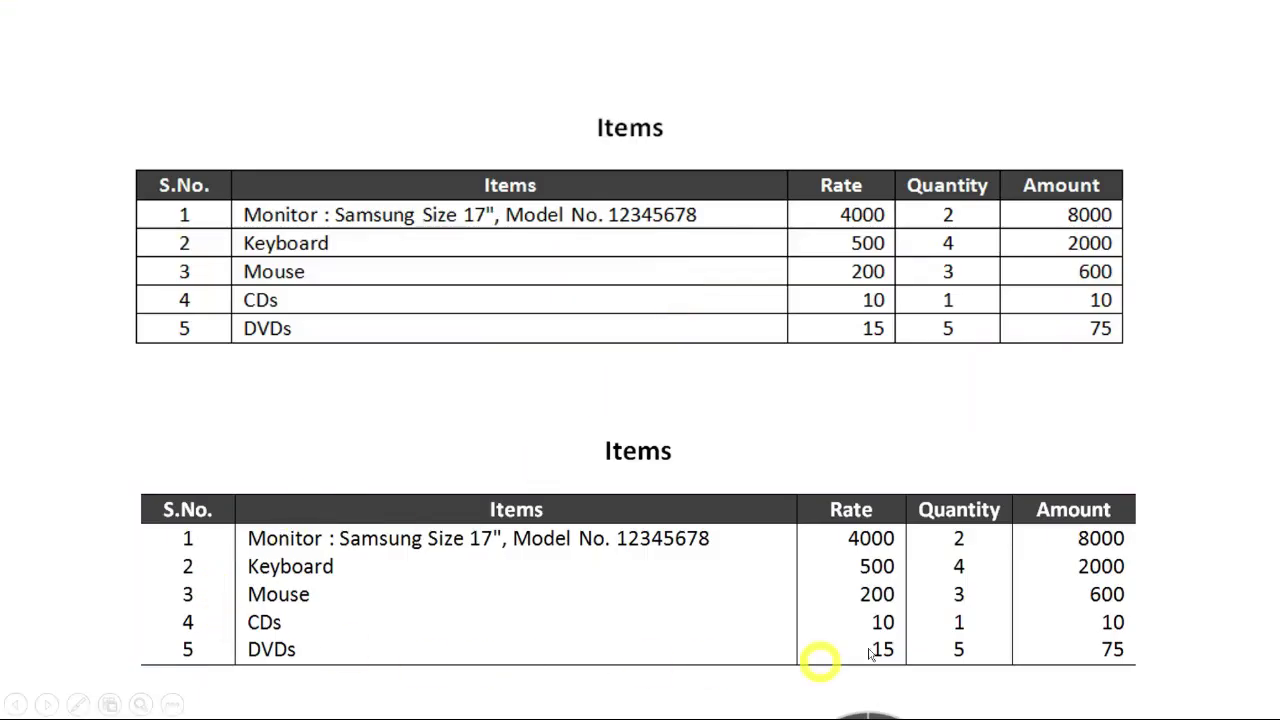
pyautogui.hotkey('alt', 'Tab')
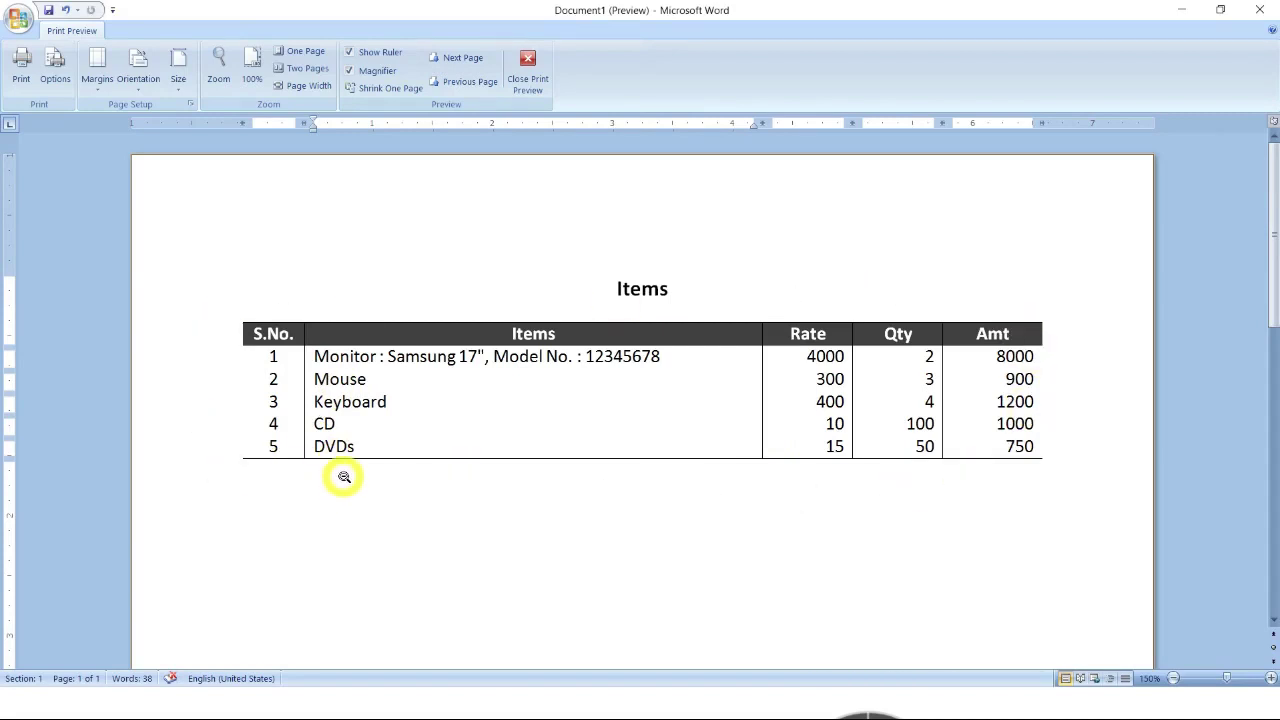
pyautogui.press('Escape')
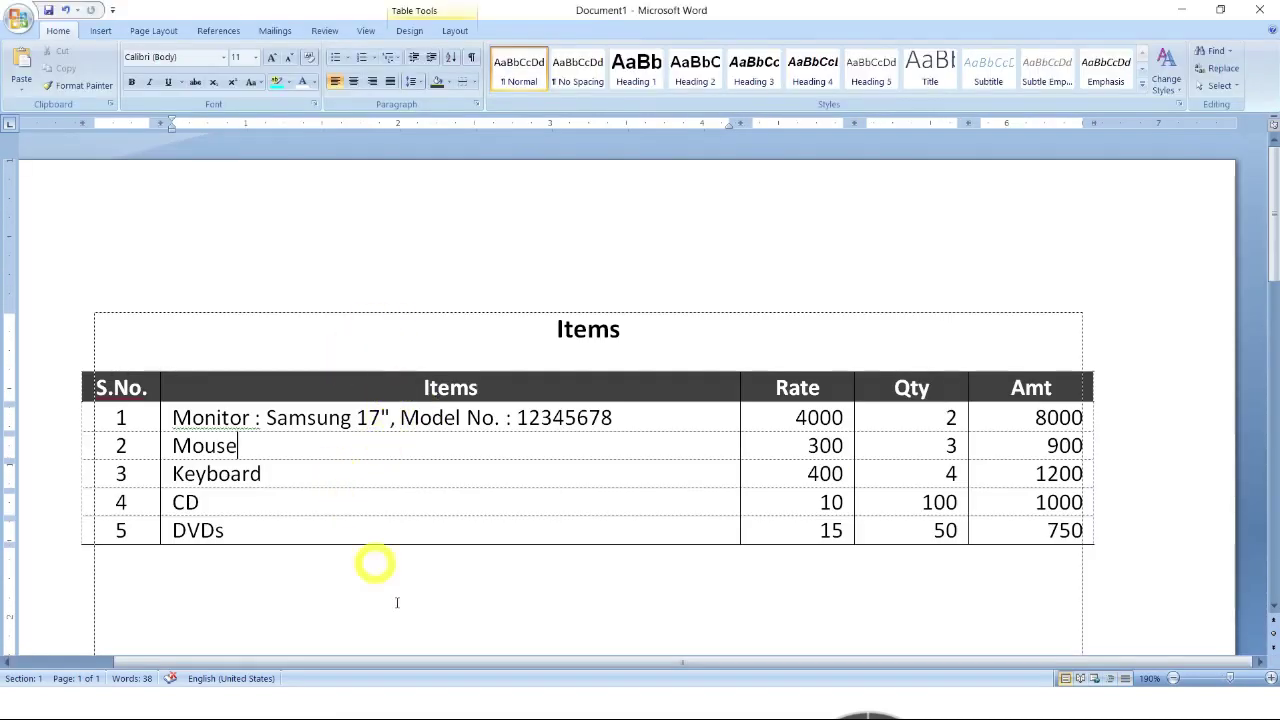
# - Place the cursor inside the Items table and look through the design and layout commands available for it
pyautogui.click(265, 612)
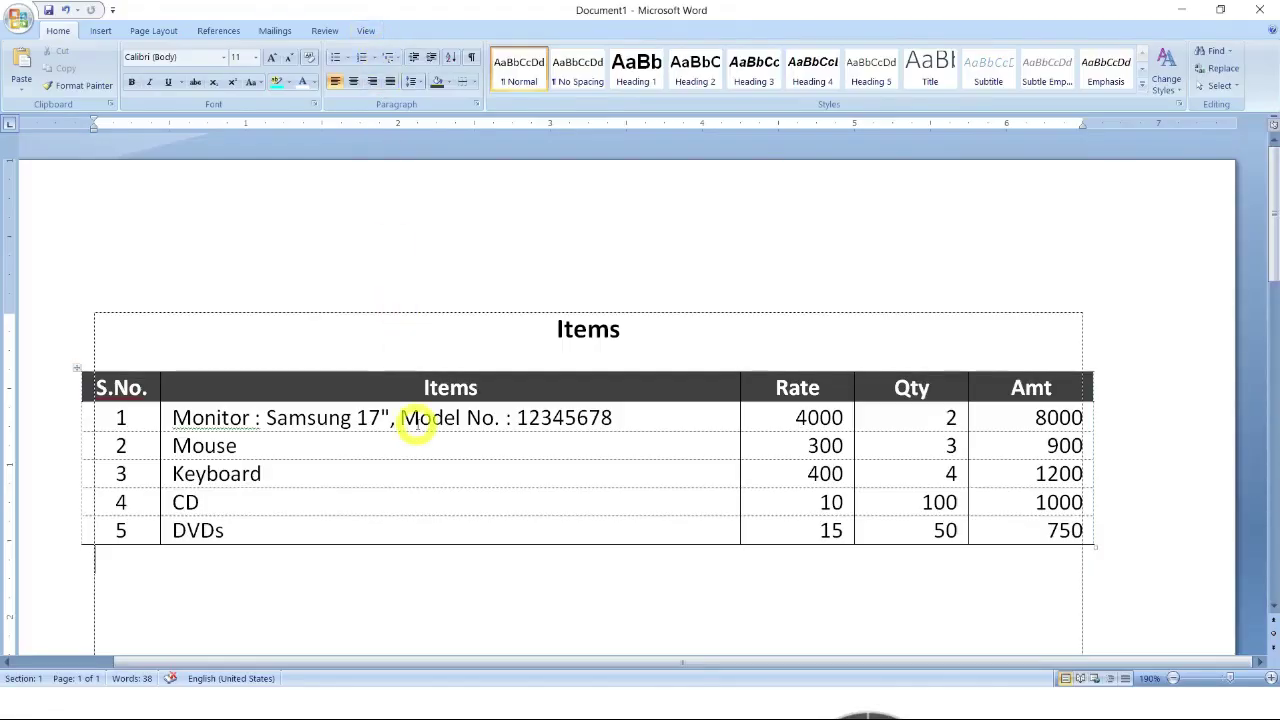
pyautogui.click(417, 420)
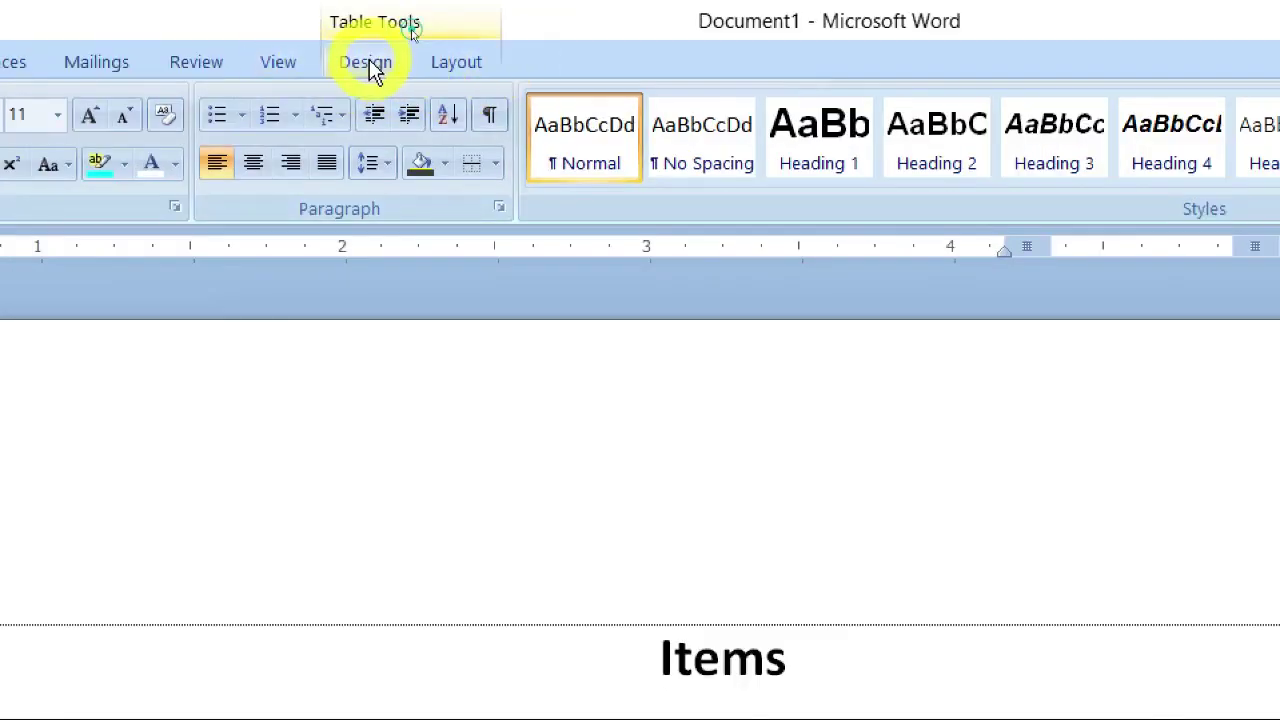
pyautogui.click(369, 62)
pyautogui.click(454, 70)
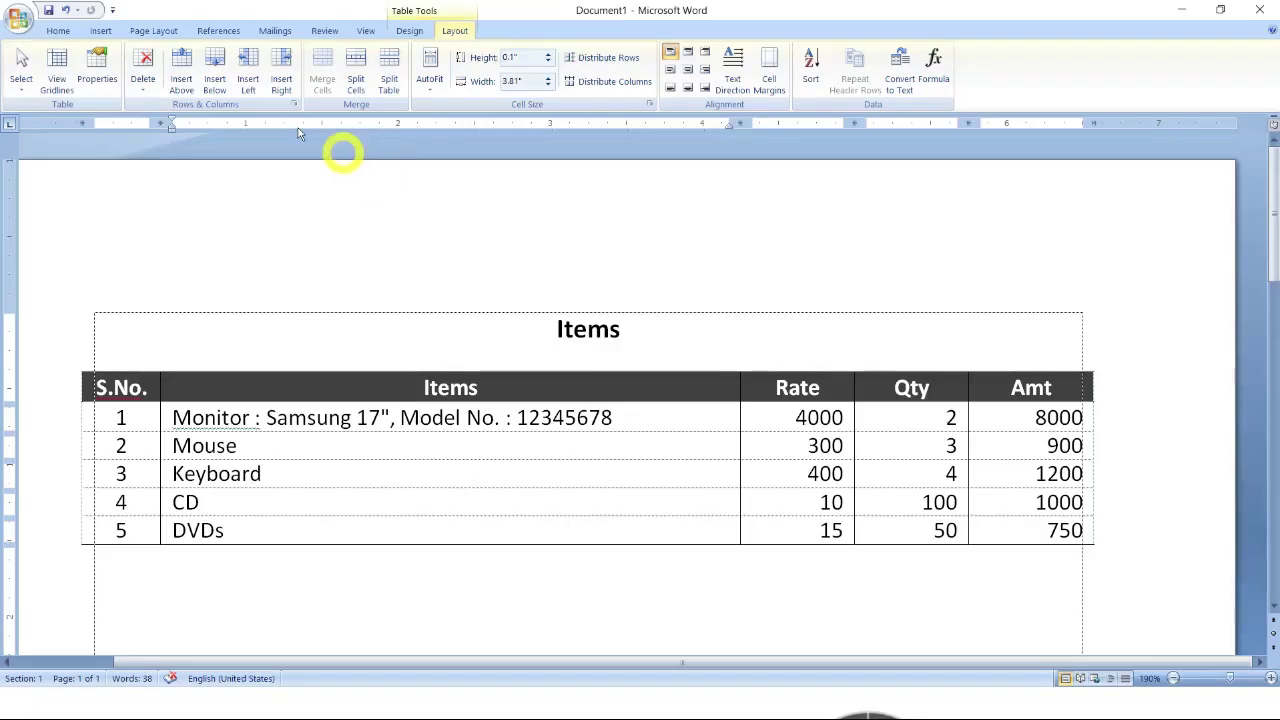
pyautogui.click(334, 449)
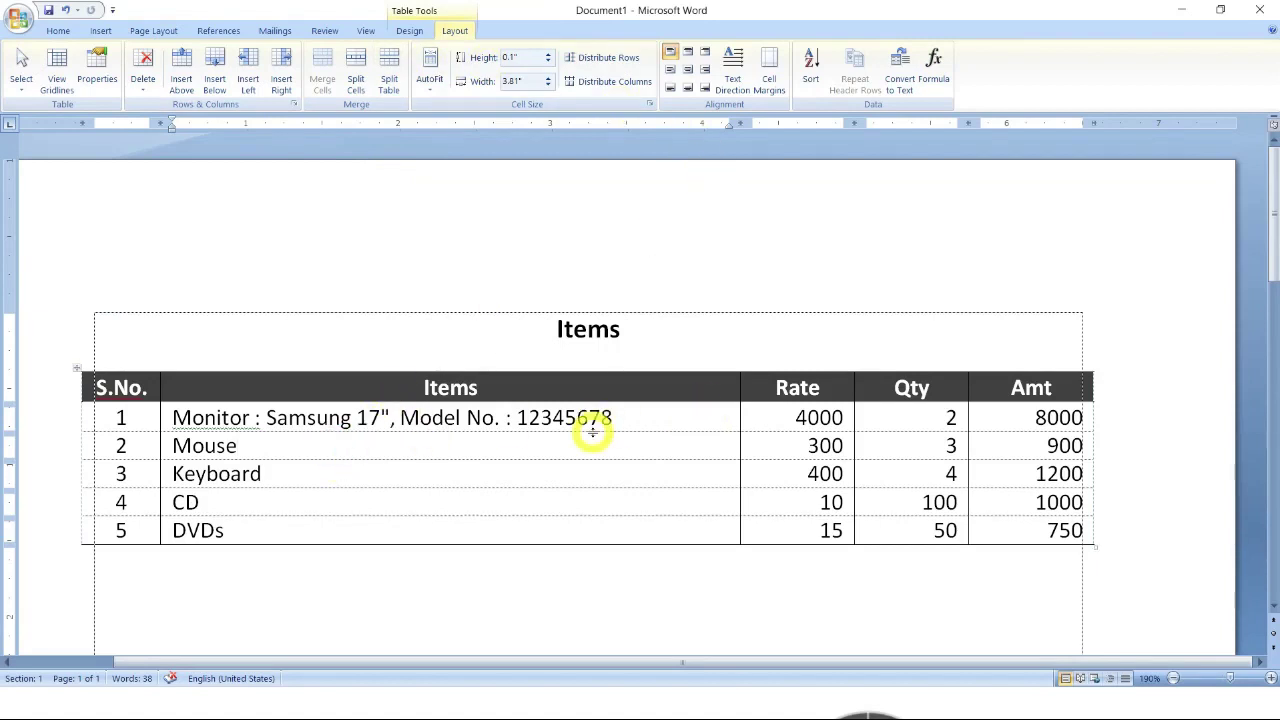